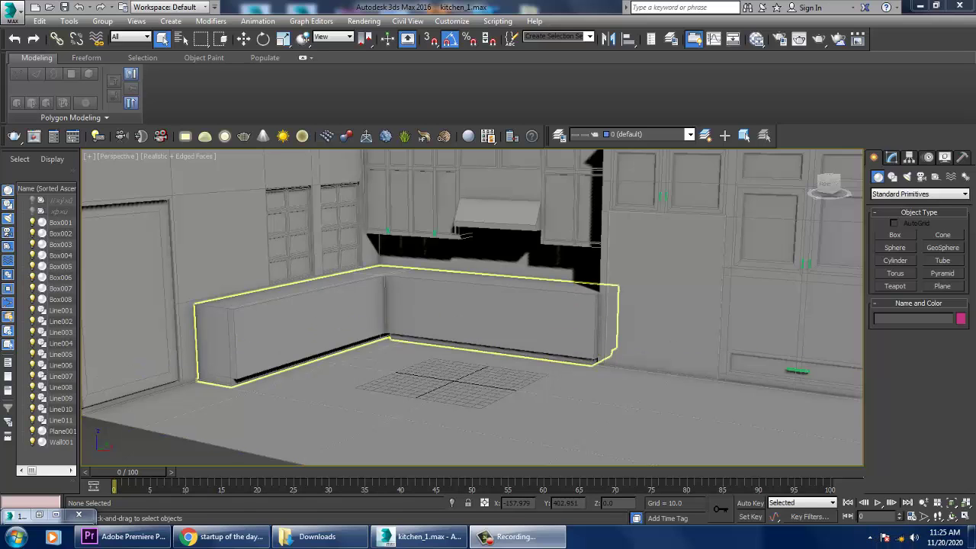
Restore the kitchen reference photo window and move it aside
middle_click_drag(473, 320, 373, 320, "alt")
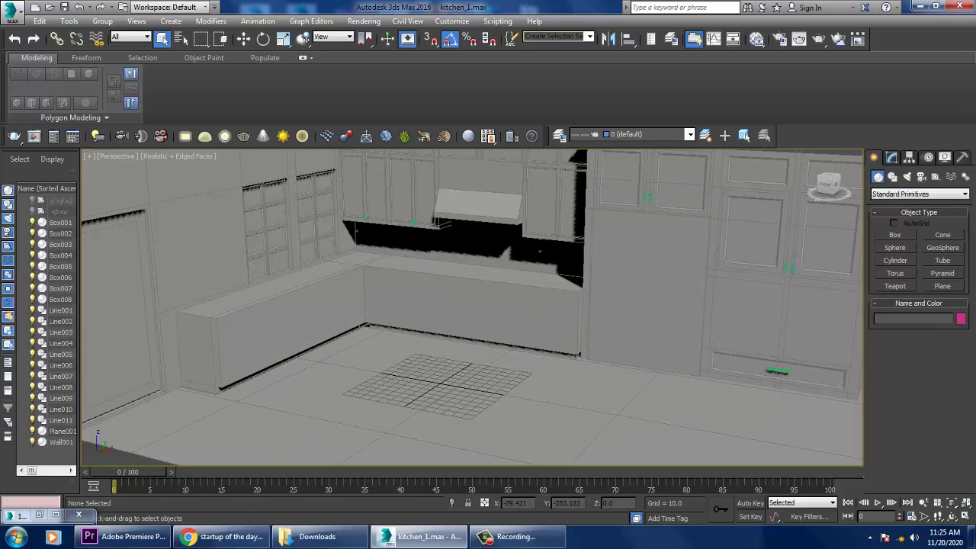
double_click(32, 514)
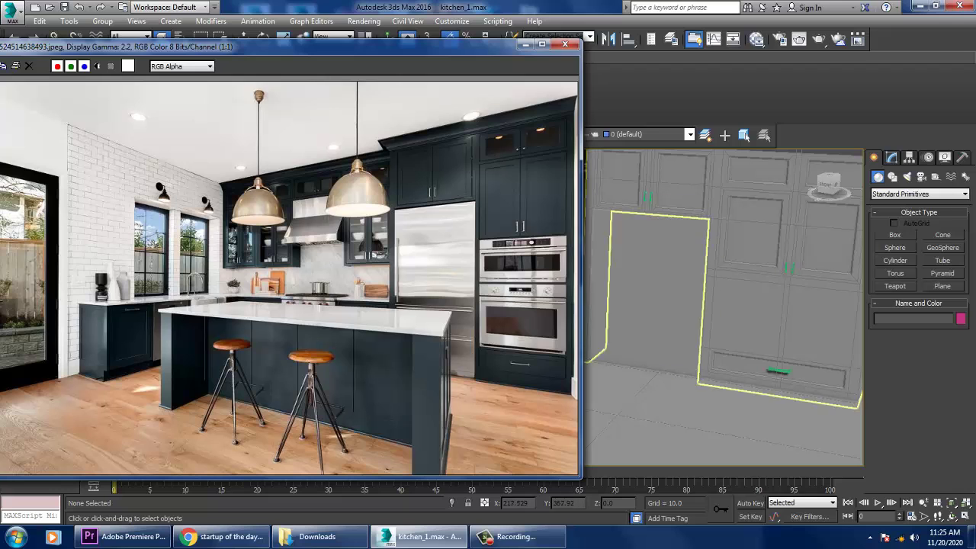
left_click_drag(305, 46, 174, 39)
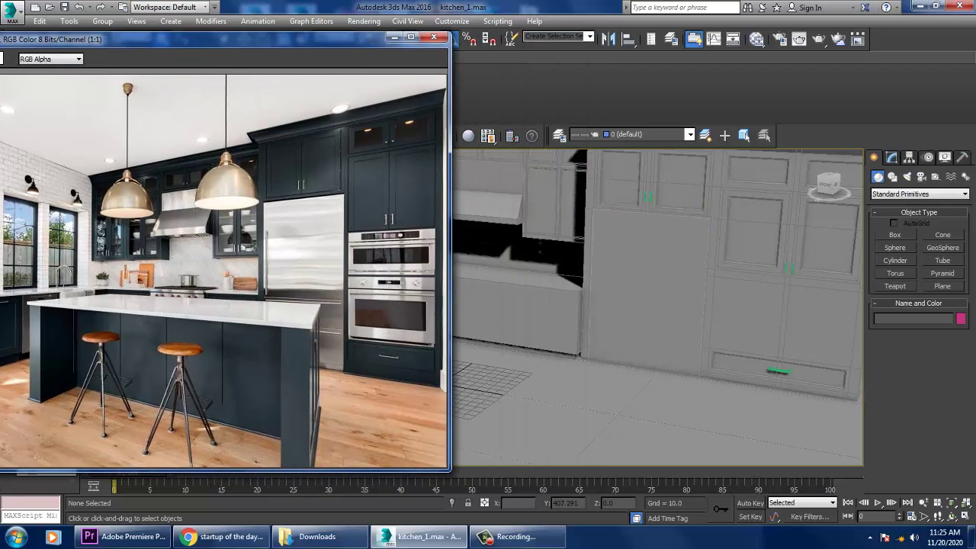
scroll(724, 304, "down", 8)
scroll(656, 305, "up", 6)
Go to four viewports, then maximize the Top view looking down on the floor
left_click(533, 305)
middle_click_drag(656, 320, 655, 286, "alt")
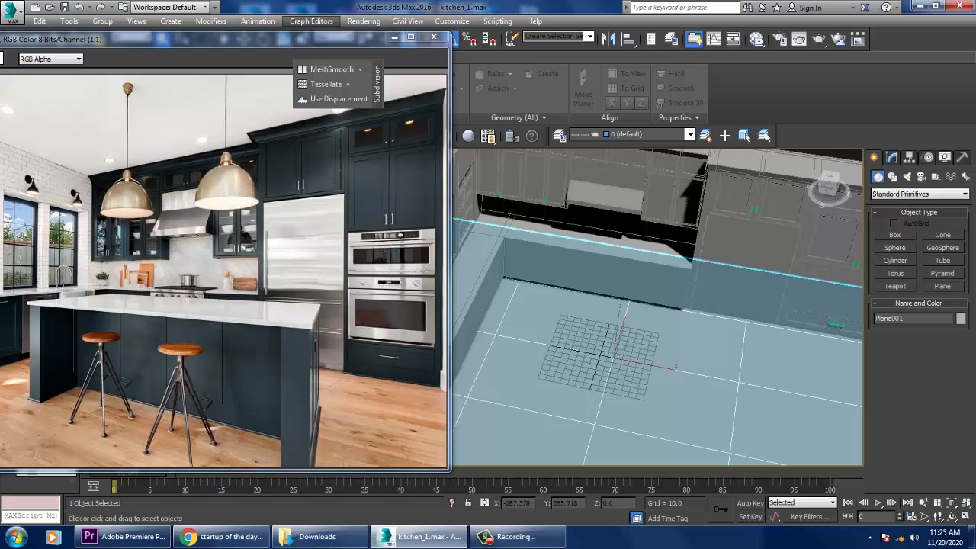
key("alt+w")
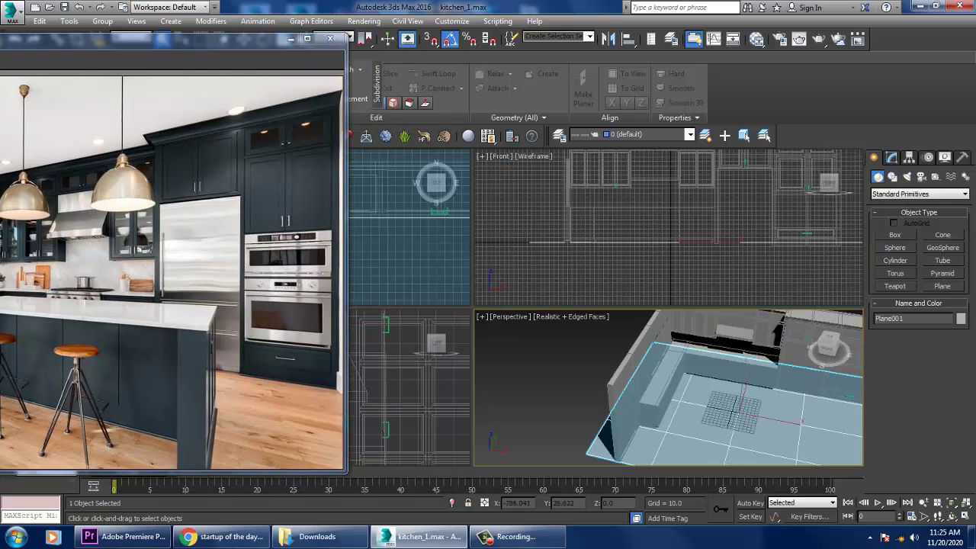
left_click(411, 251)
key("alt+w")
scroll(606, 305, "up", 2)
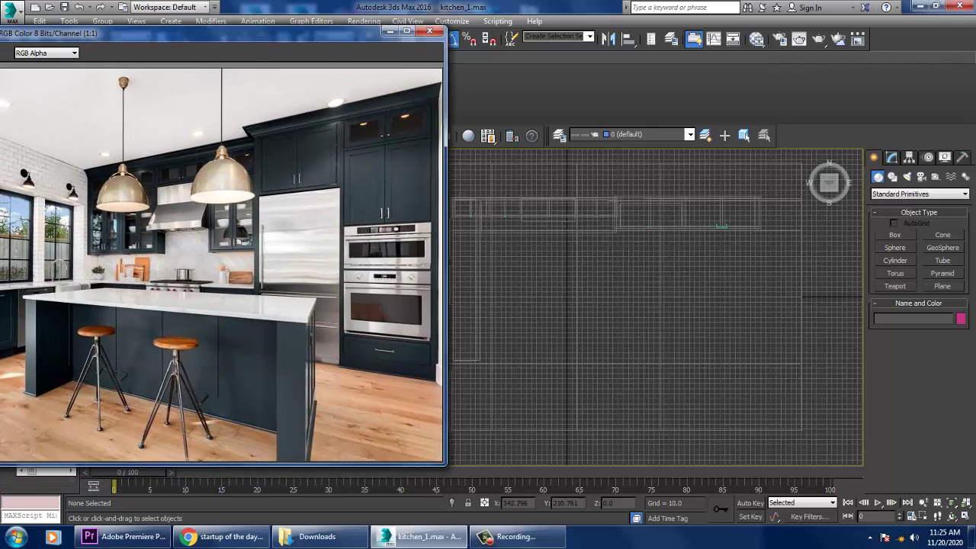
left_click(895, 235)
Draw Box009 in the Top view at 182.097 × 325.858 × 84.531 and check it in Perspective
middle_click_drag(610, 304, 674, 302)
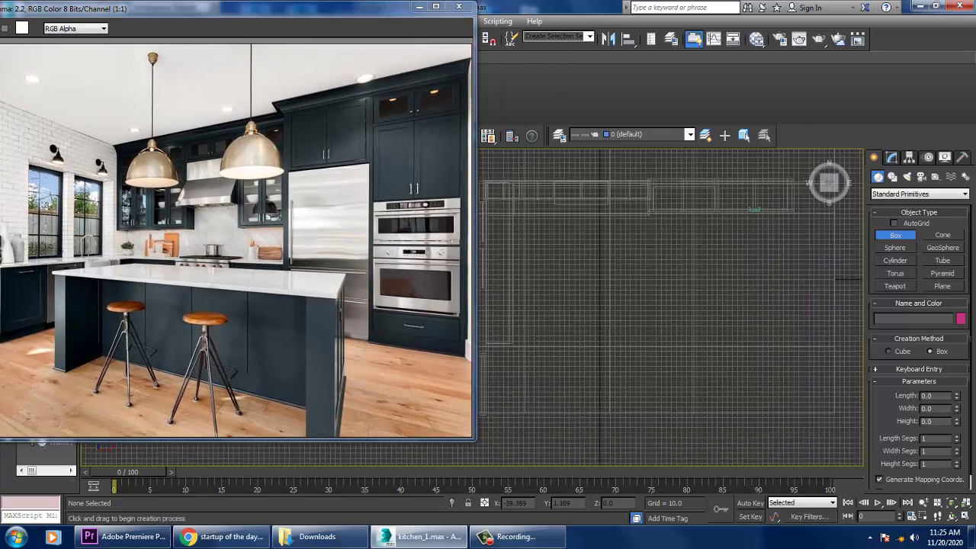
left_click_drag(552, 268, 720, 363)
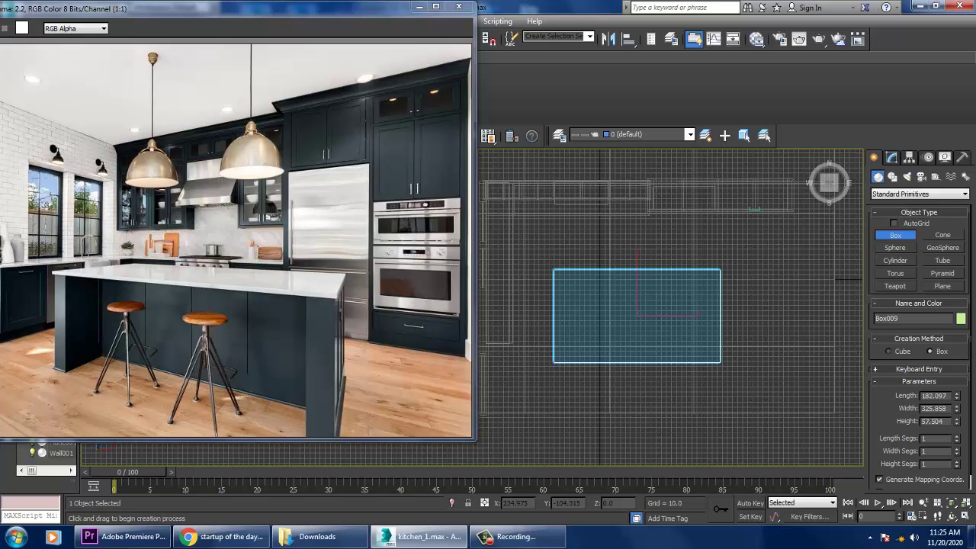
key("alt+w")
key("alt+w")
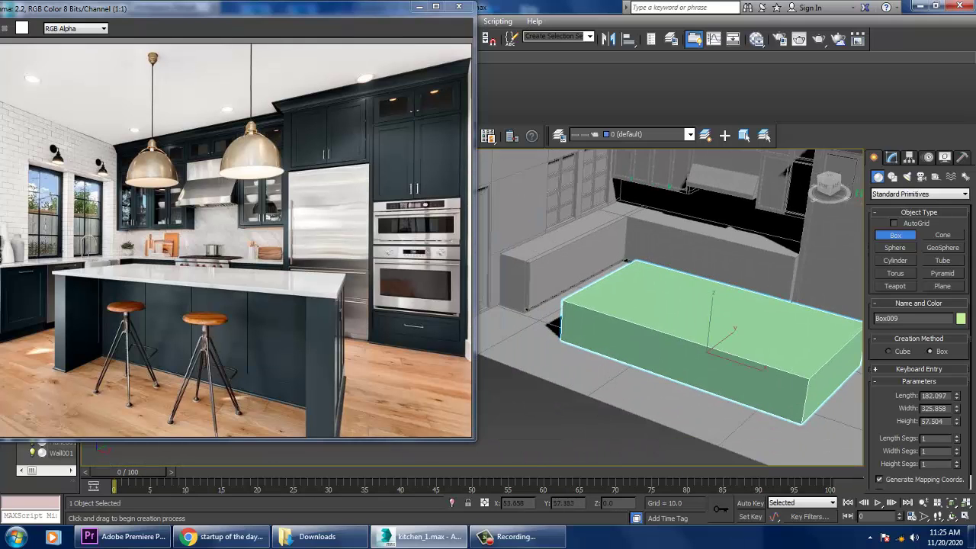
key("w")
middle_click_drag(671, 344, 637, 320, "alt")
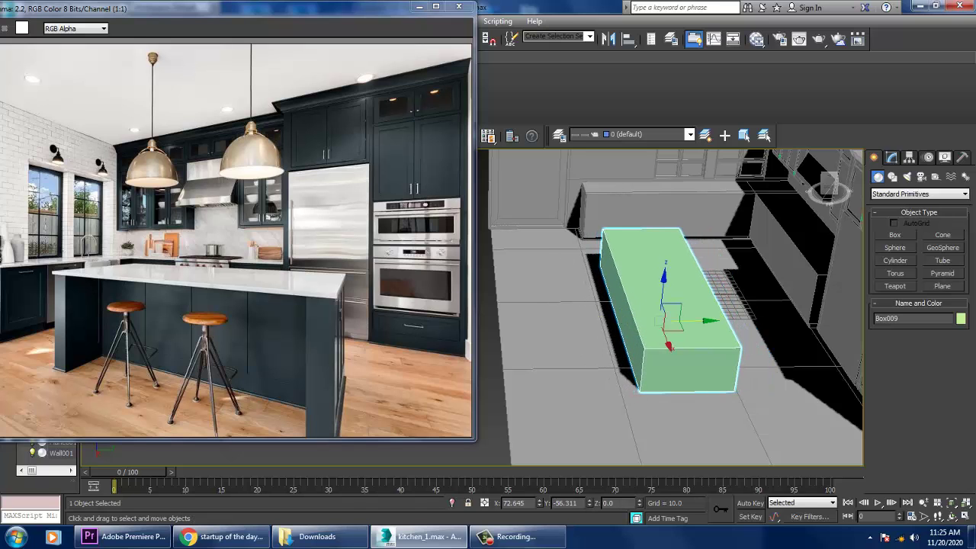
middle_click_drag(637, 321, 644, 299, "alt")
left_click(891, 157)
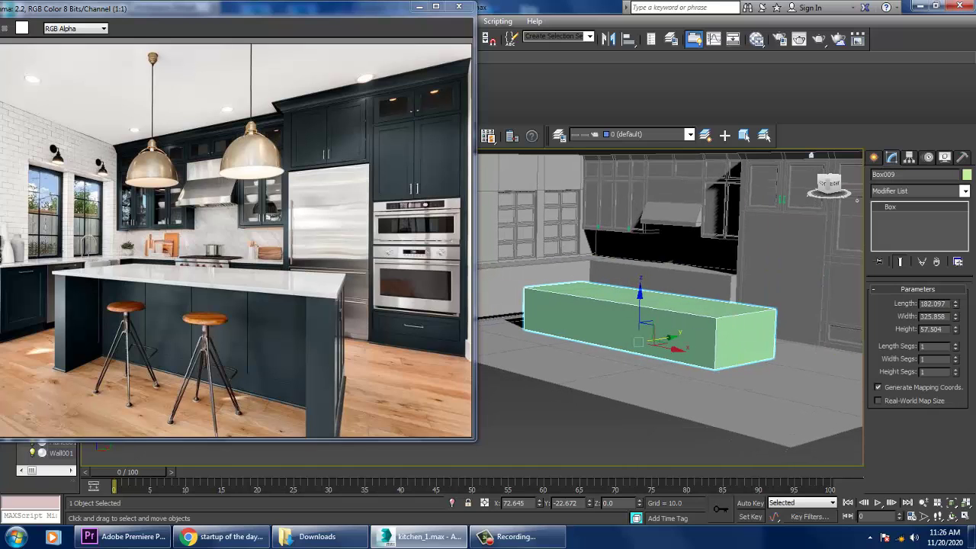
key("f")
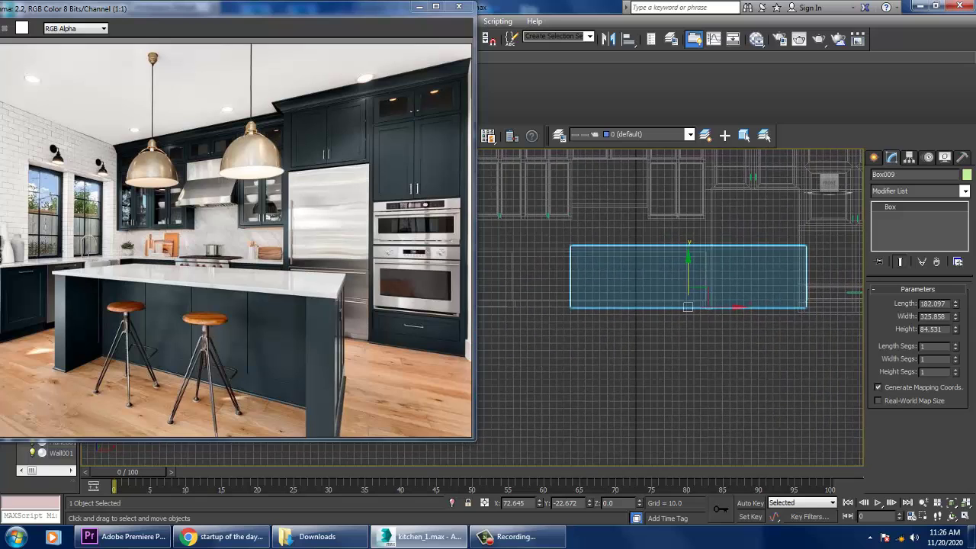
key("alt+w")
middle_click_drag(671, 305, 534, 340, "alt")
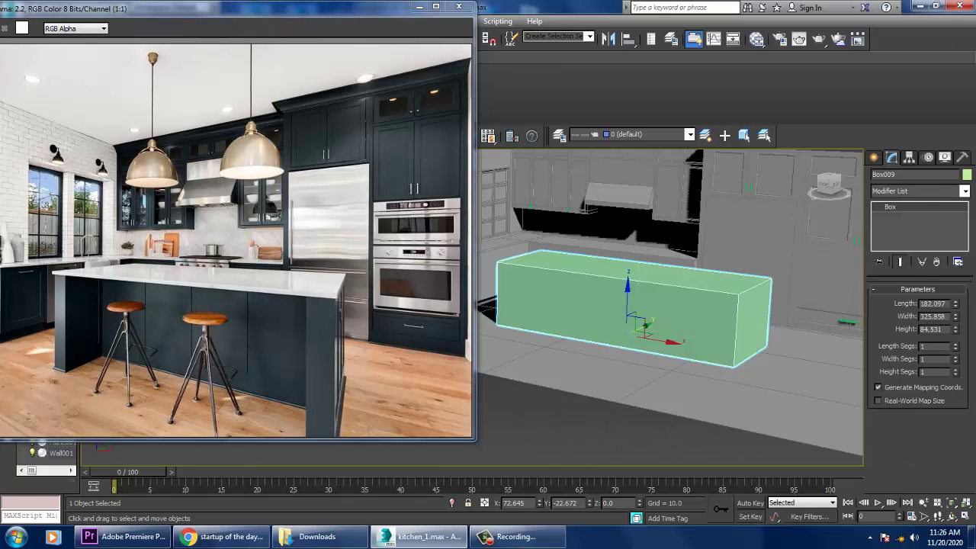
Convert Box009 to an Editable Poly
right_click(792, 318)
mouse_move(763, 440)
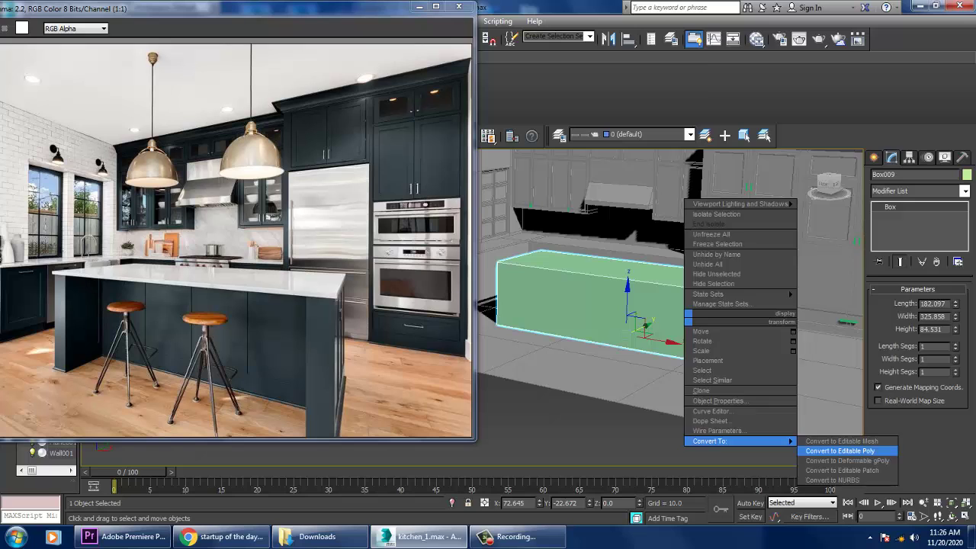
left_click(831, 451)
middle_click_drag(671, 321, 709, 317, "alt")
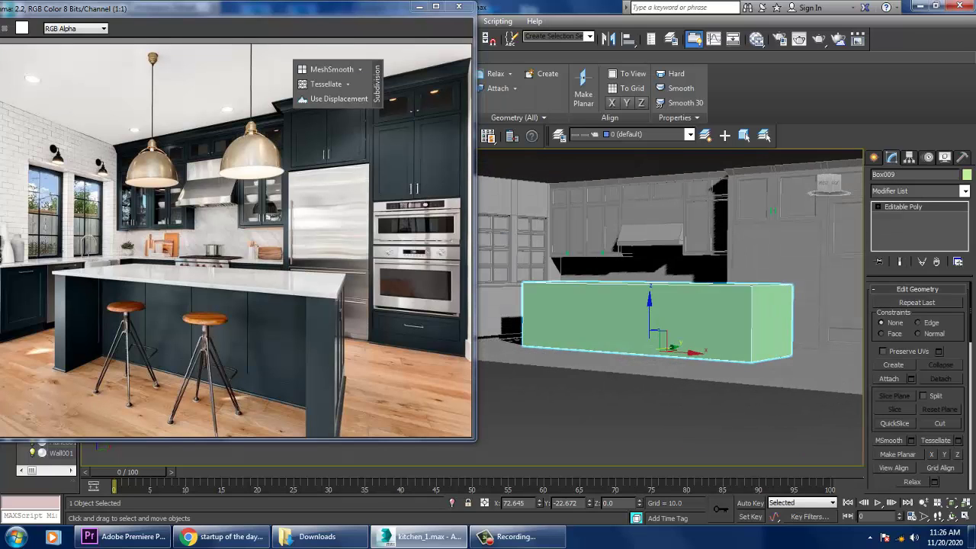
left_click_drag(229, 7, 171, 15)
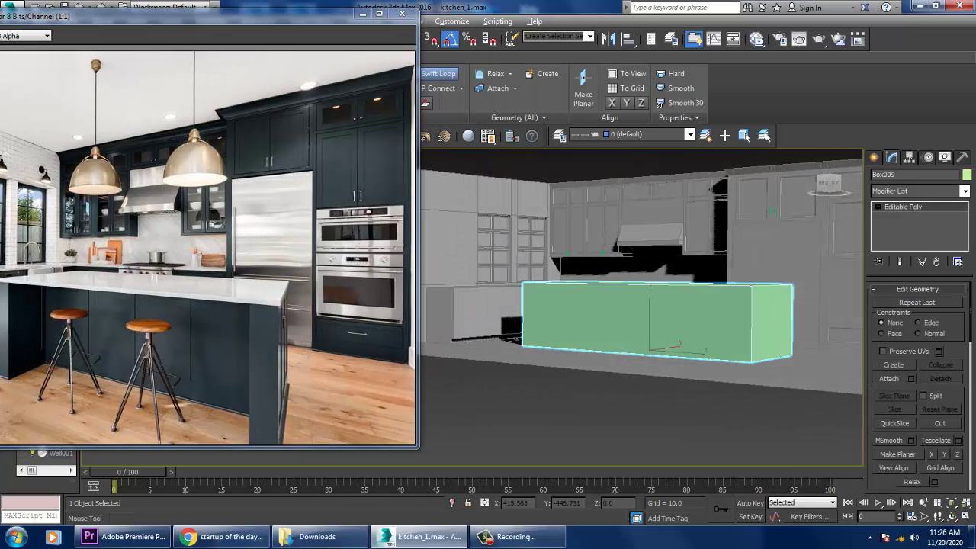
scroll(648, 321, "up", 8)
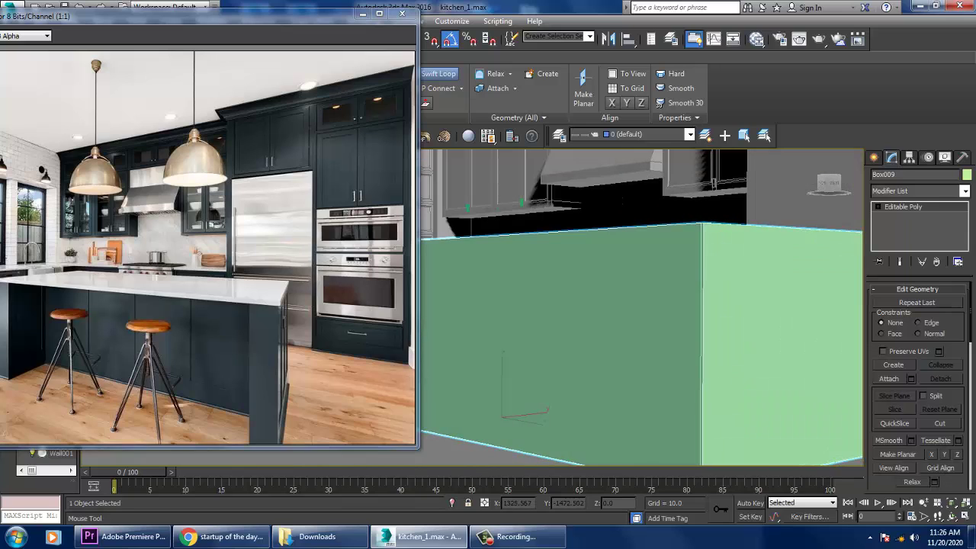
middle_click_drag(640, 320, 725, 309, "alt")
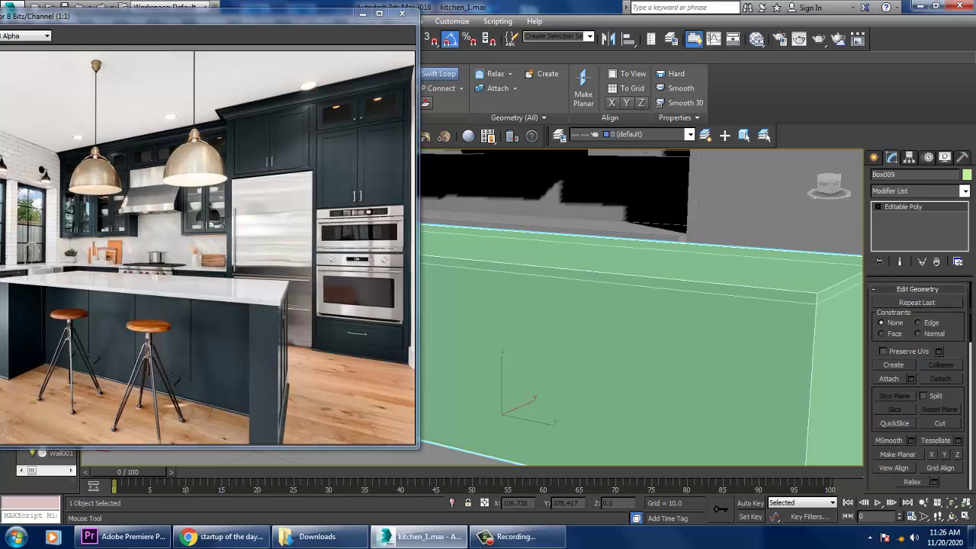
Cut extra edge loops near the box's top and ends with Swift Loop
key("w")
scroll(640, 305, "down", 4)
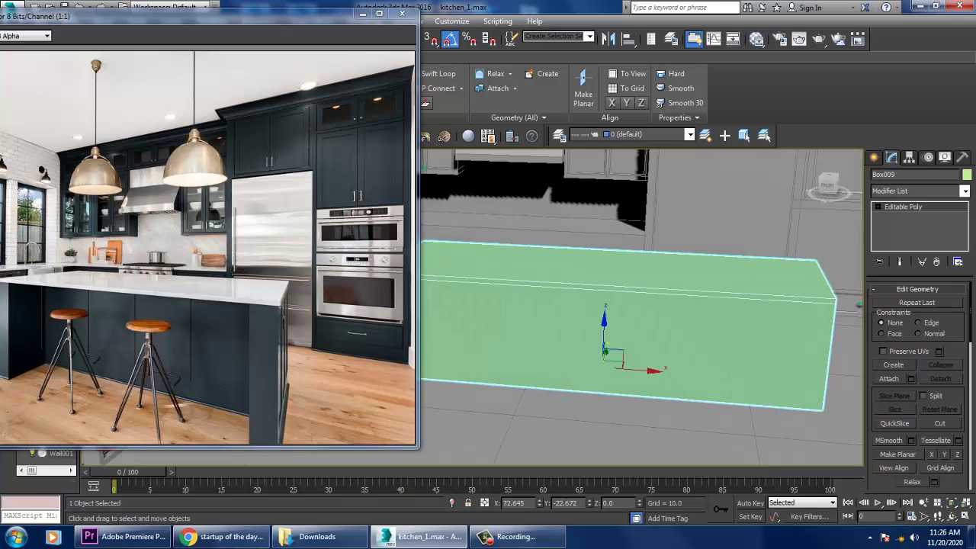
left_click(438, 73)
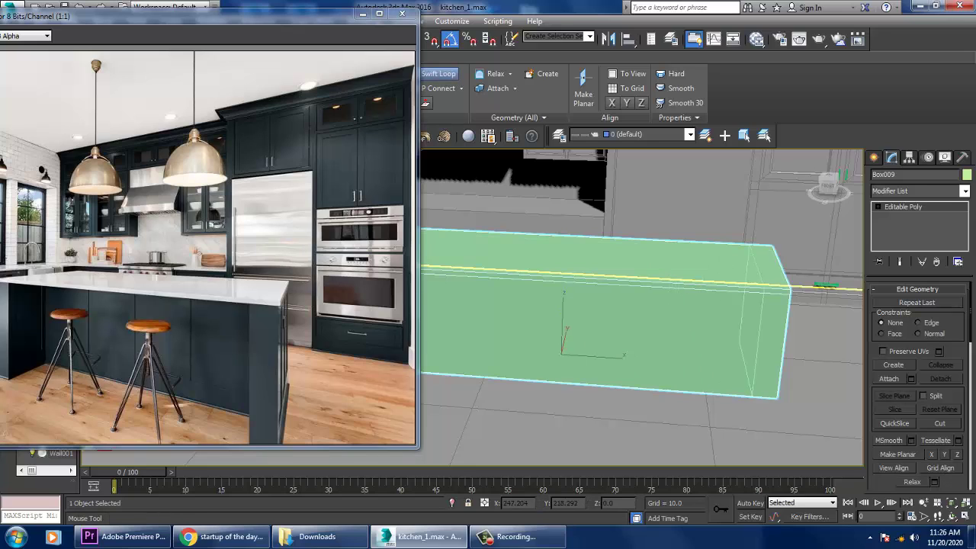
middle_click_drag(640, 320, 683, 314, "alt")
key("Escape")
key("w")
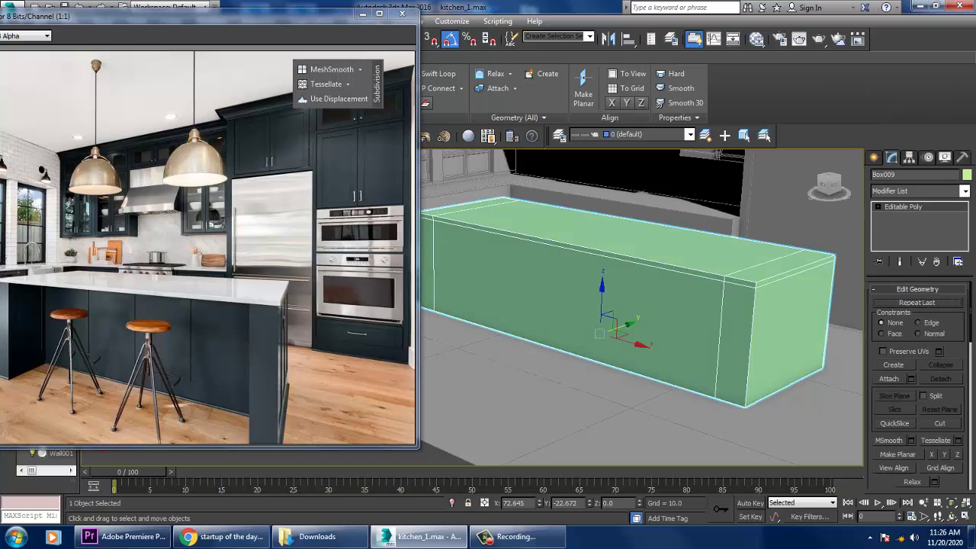
At Polygon level, select the end and side polygons of the island box
key("4")
left_click(733, 343)
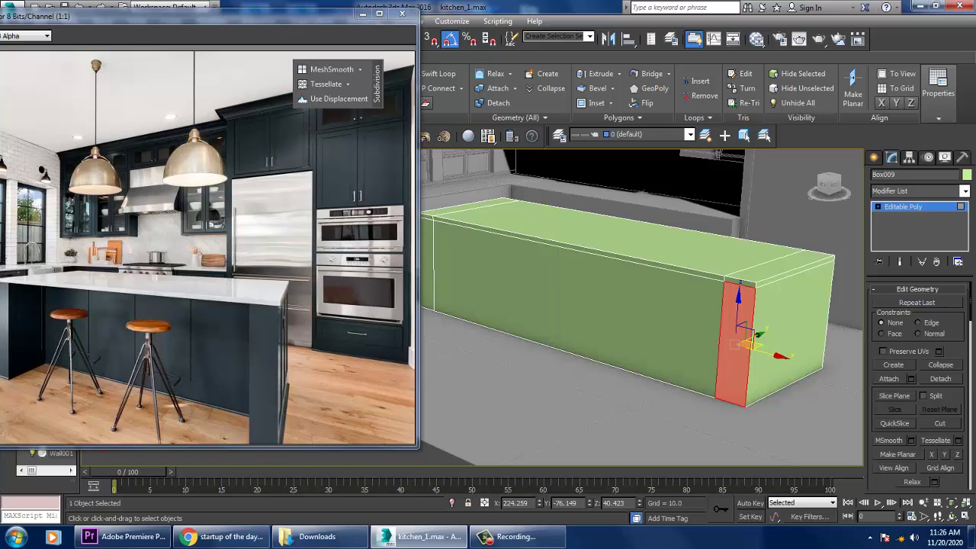
left_click_drag(738, 305, 741, 271)
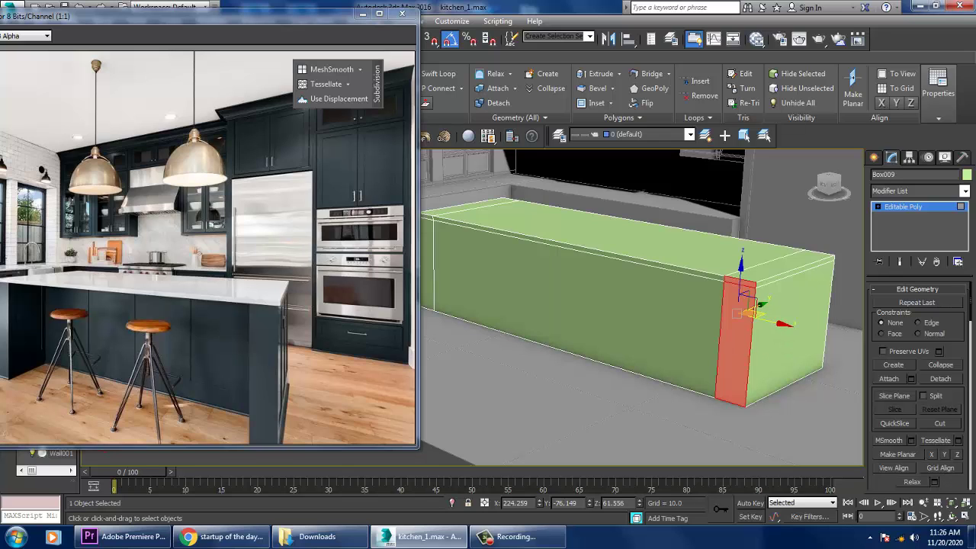
middle_click_drag(640, 305, 534, 302, "alt")
scroll(919, 382, "up", 5)
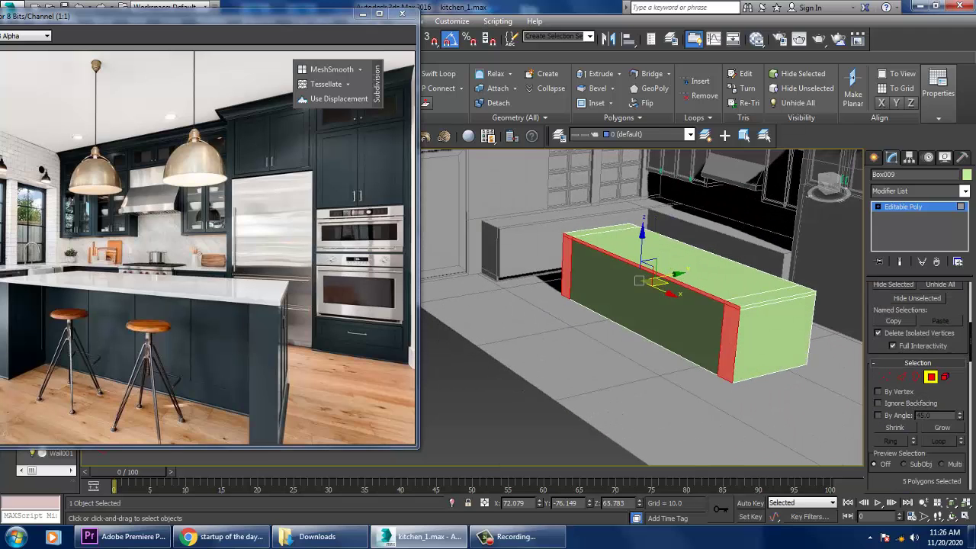
Extrude the five selected polygons outward by 66.308
left_click(910, 441)
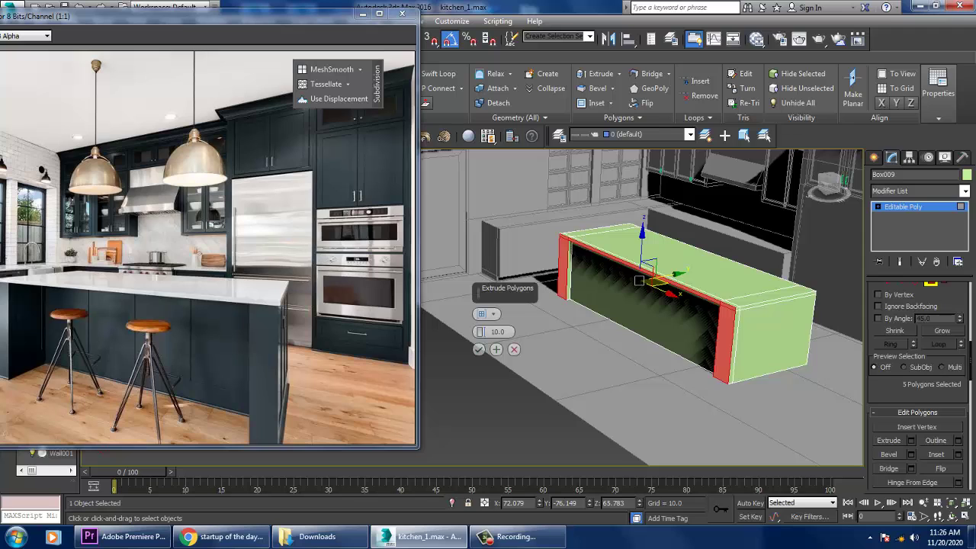
left_click_drag(481, 332, 481, 297)
middle_click_drag(648, 320, 686, 290, "alt")
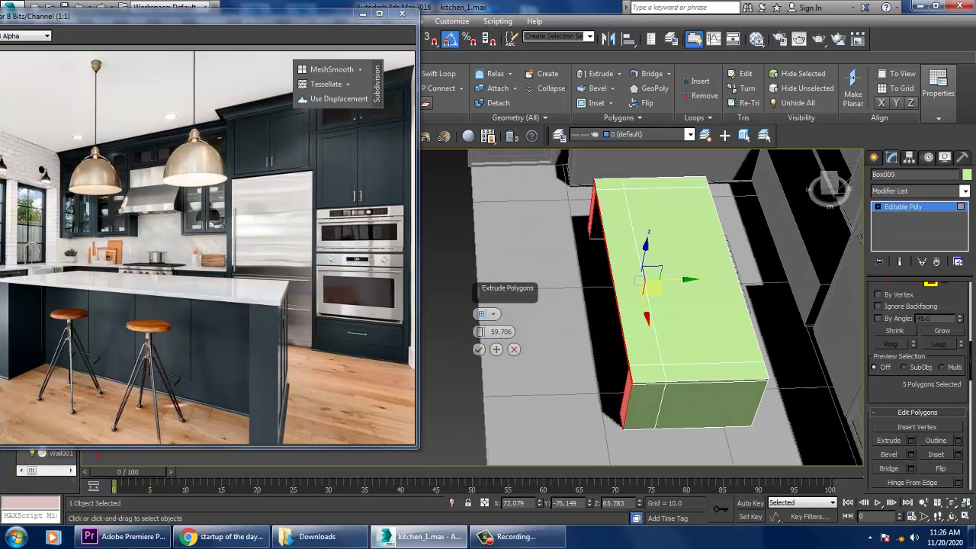
left_click_drag(480, 331, 480, 320)
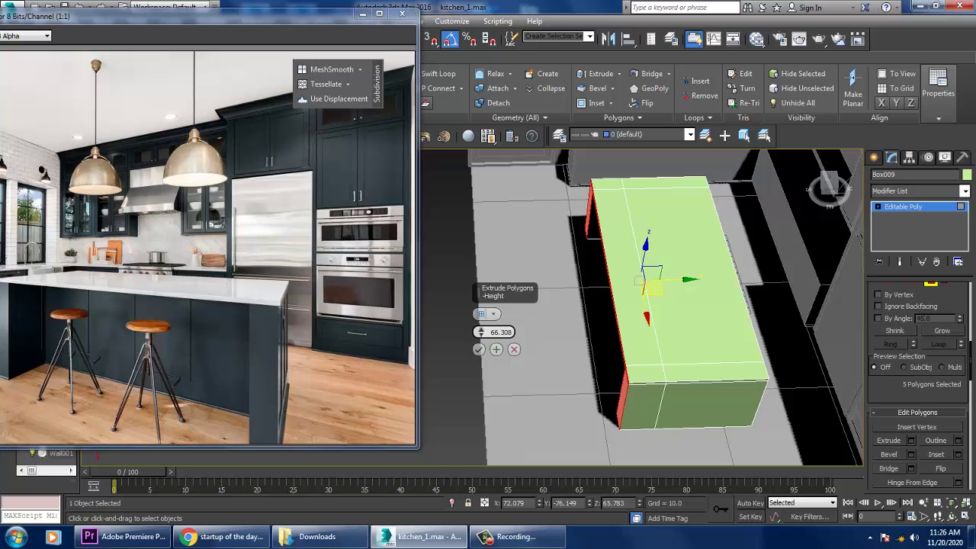
left_click(479, 349)
middle_click_drag(648, 321, 652, 266, "alt")
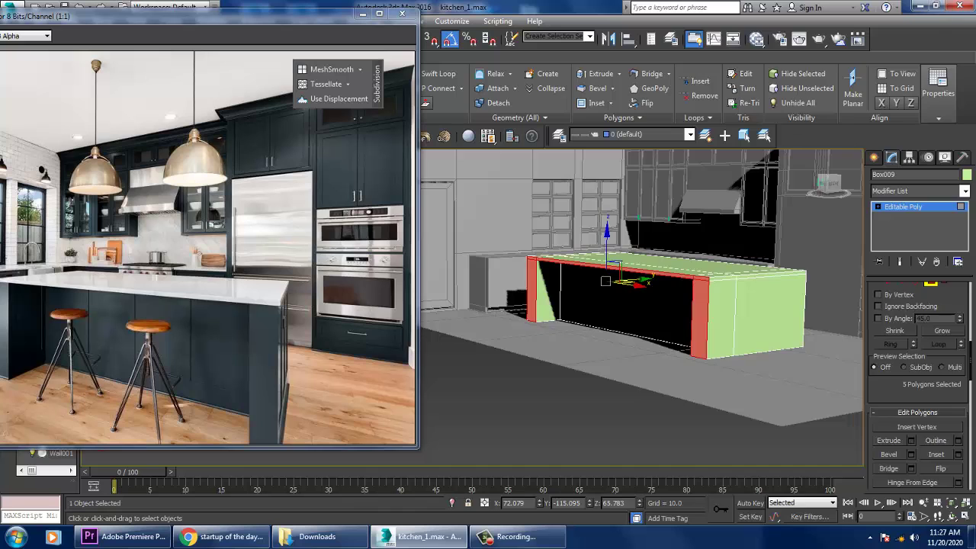
key("4")
middle_click_drag(648, 305, 549, 252, "alt")
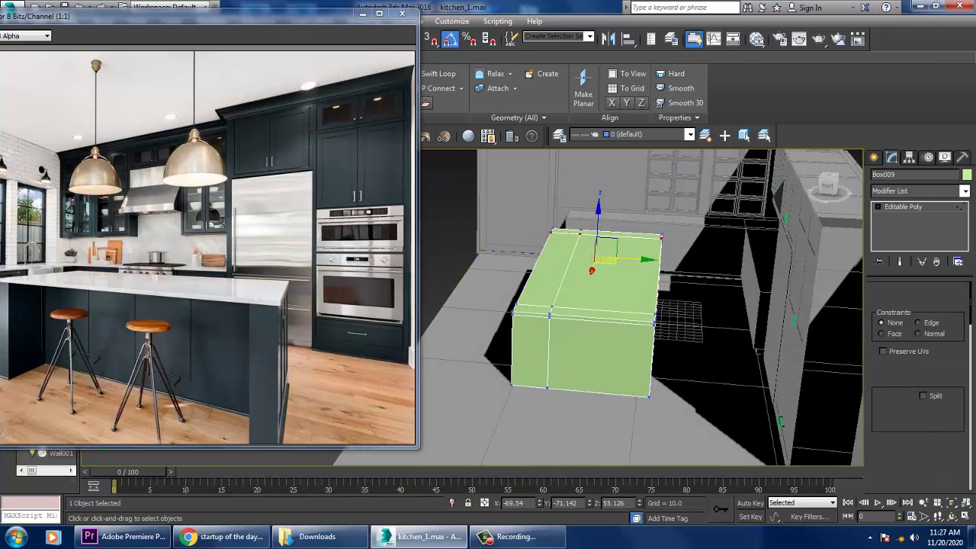
At Vertex level, pick vertices on the island's right edge from a lower front view
key("1")
left_click(656, 311)
left_click(654, 320)
mouse_move(654, 320)
middle_mouse_down("alt")
mouse_move(587, 286)
mouse_move(671, 320)
mouse_move(655, 317)
middle_mouse_up("alt")
scroll(640, 305, "up", 5)
Extrude the selected top-edge polygons outward by 3.529
key("4")
scroll(918, 381, "down", 3)
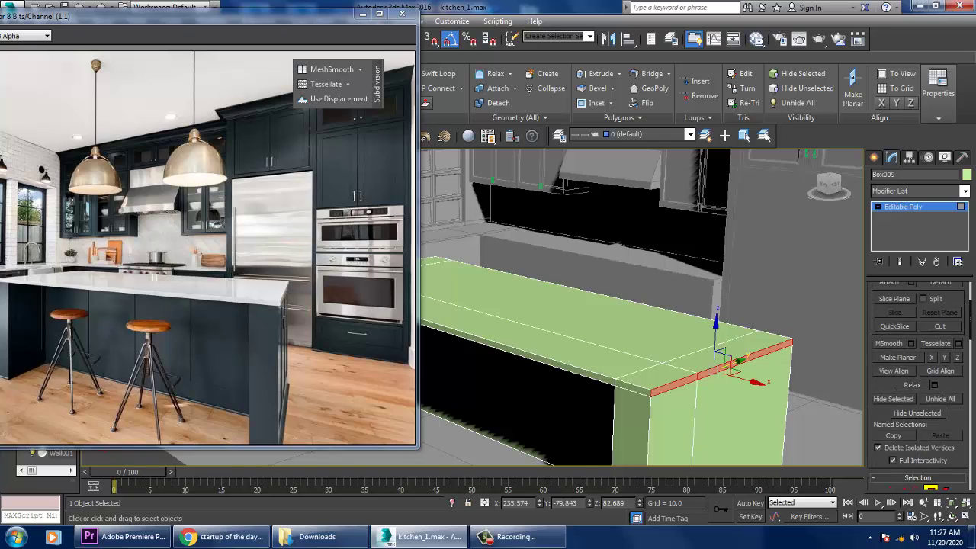
scroll(919, 381, "down", 10)
left_click(910, 379)
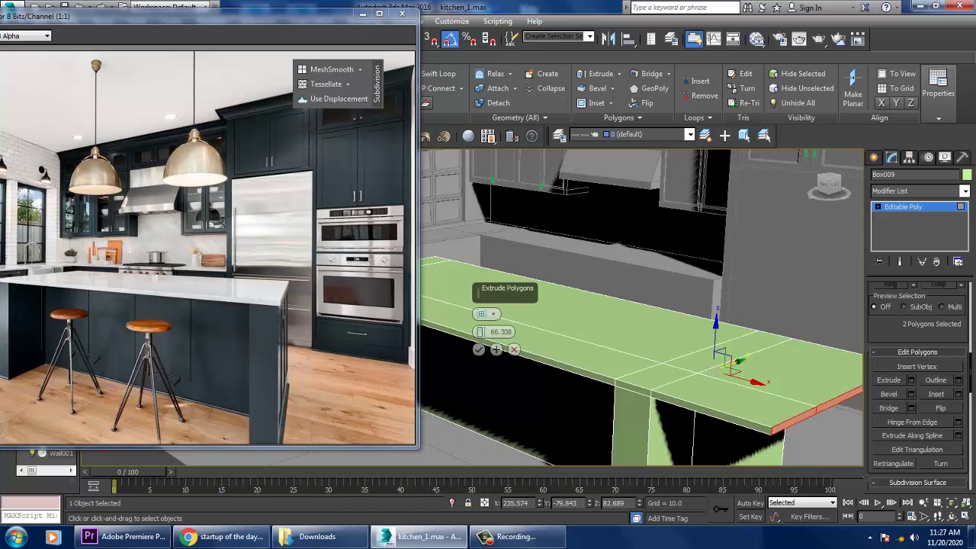
mouse_move(479, 331)
left_mouse_down()
mouse_move(480, 358)
mouse_move(479, 339)
left_mouse_up()
left_click(478, 349)
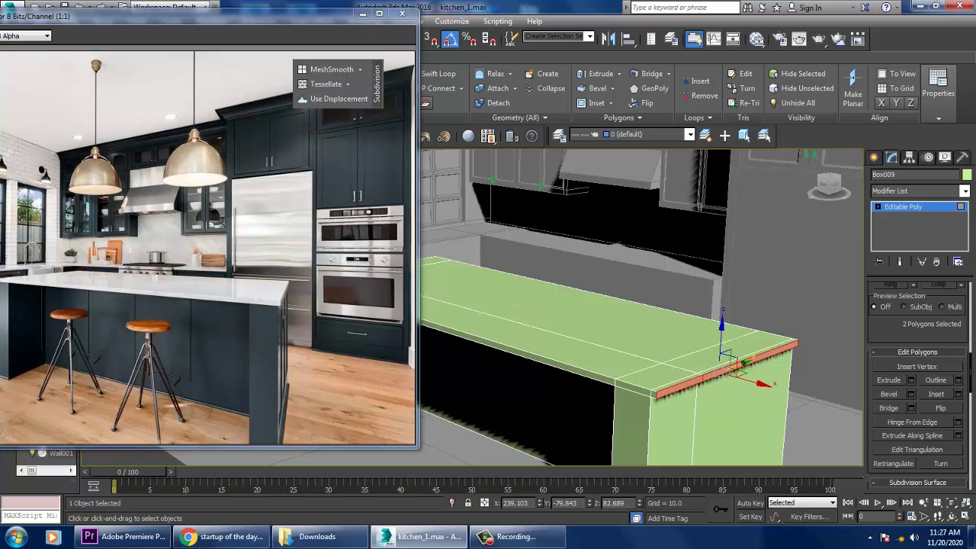
Select the countertop's front top edge faces and extrude them again by 3.529
middle_click_drag(641, 305, 533, 313, "alt")
left_click(633, 214)
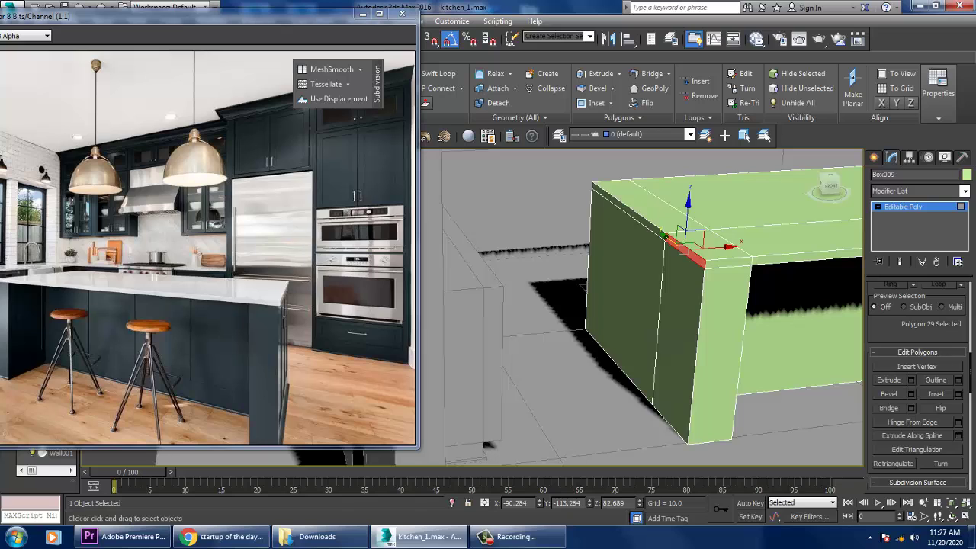
left_click(910, 380)
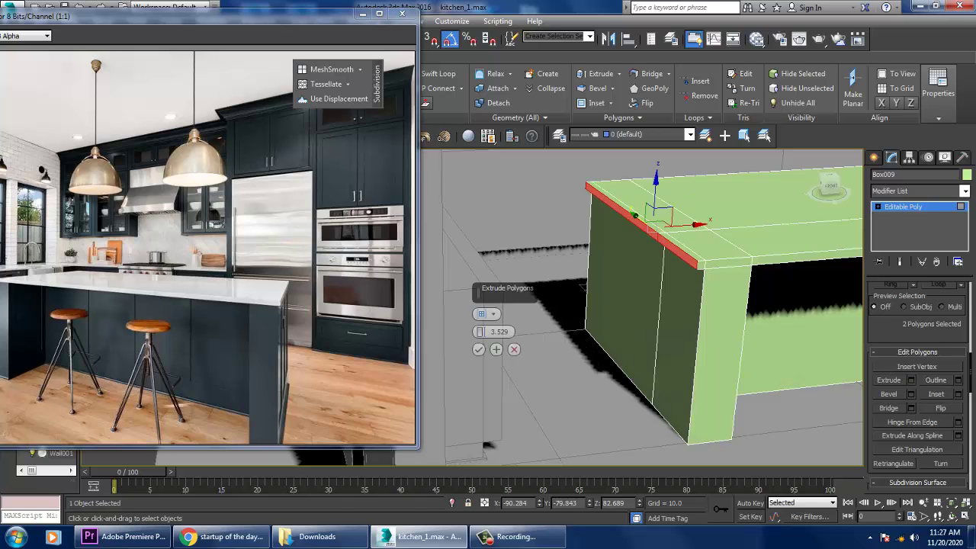
left_click(478, 349)
middle_click_drag(641, 305, 663, 259, "alt")
left_click(439, 73)
Shorten the island along X by moving its corner vertices left
key("1")
left_click(731, 251)
left_click_drag(730, 254, 700, 253)
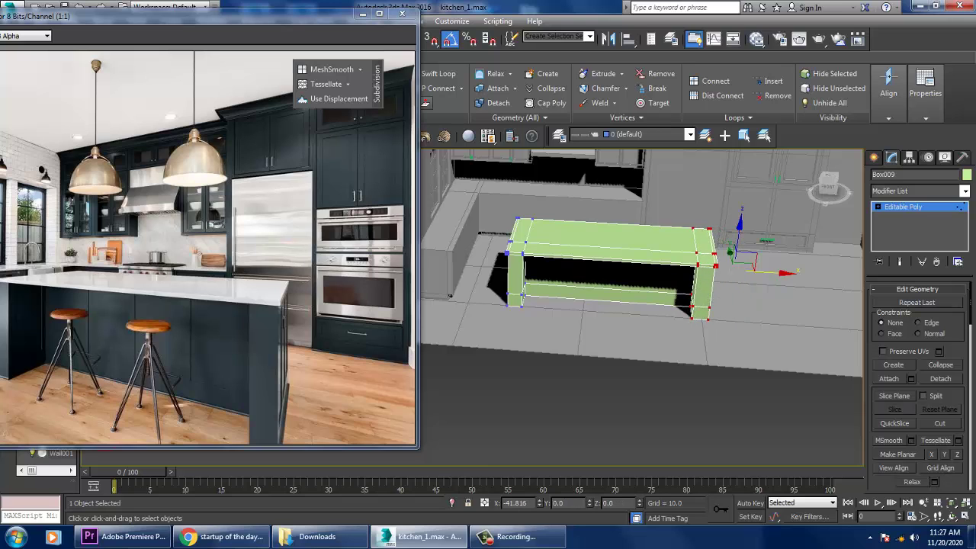
middle_click_drag(700, 267, 627, 260, "alt")
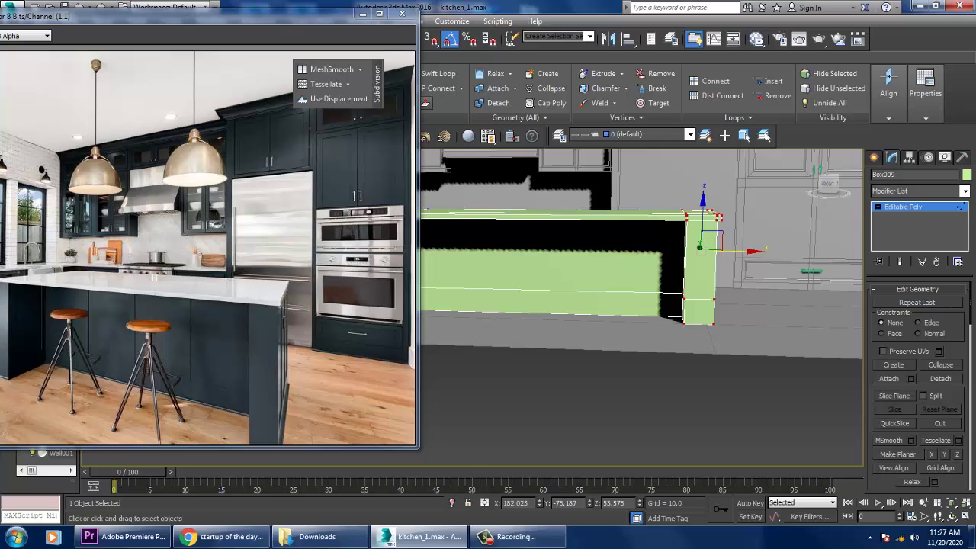
Select the island's end vertices and move them inward to resize the end sections
left_click(716, 216)
left_click(713, 229)
middle_click_drag(713, 229, 560, 217, "alt")
scroll(673, 305, "up", 5)
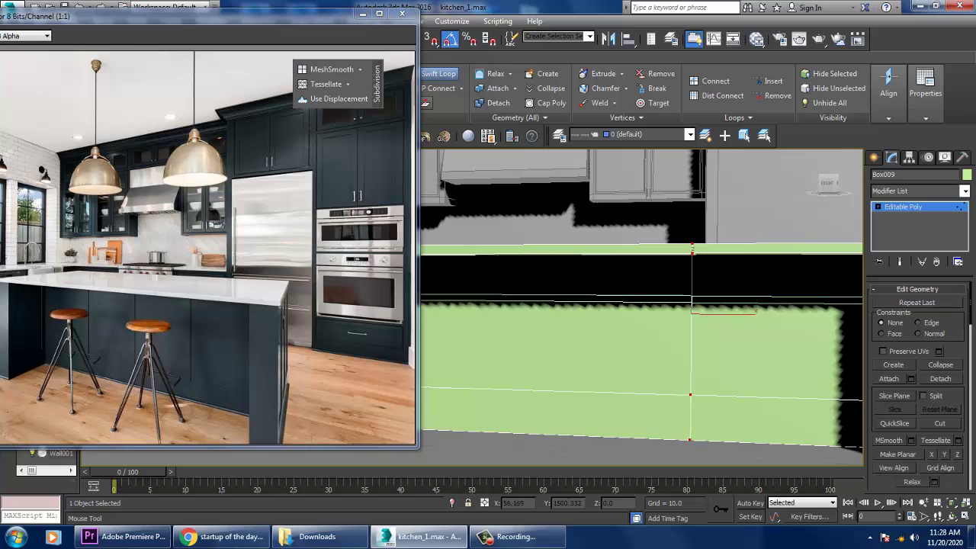
middle_click_drag(673, 305, 610, 300, "alt")
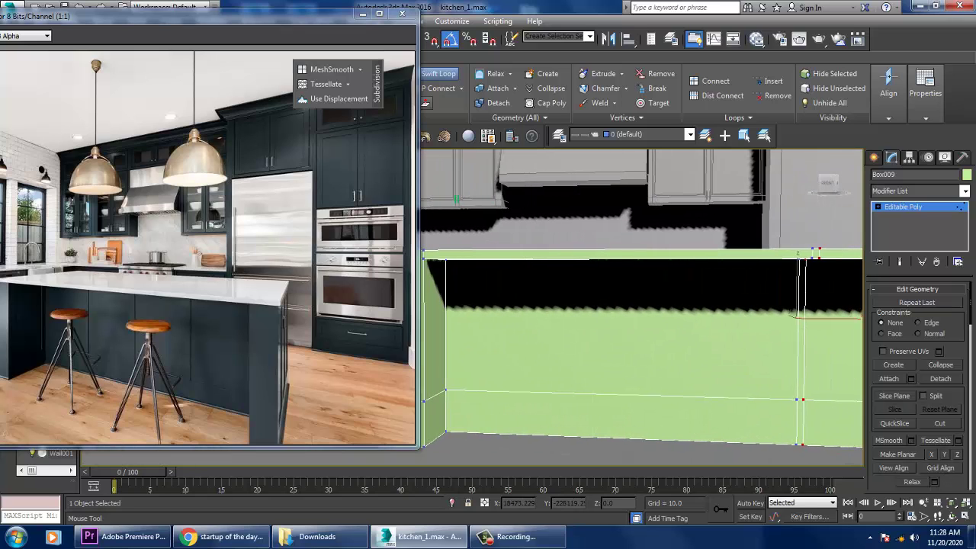
left_click_drag(566, 241, 598, 450)
middle_click_drag(610, 300, 633, 276, "alt")
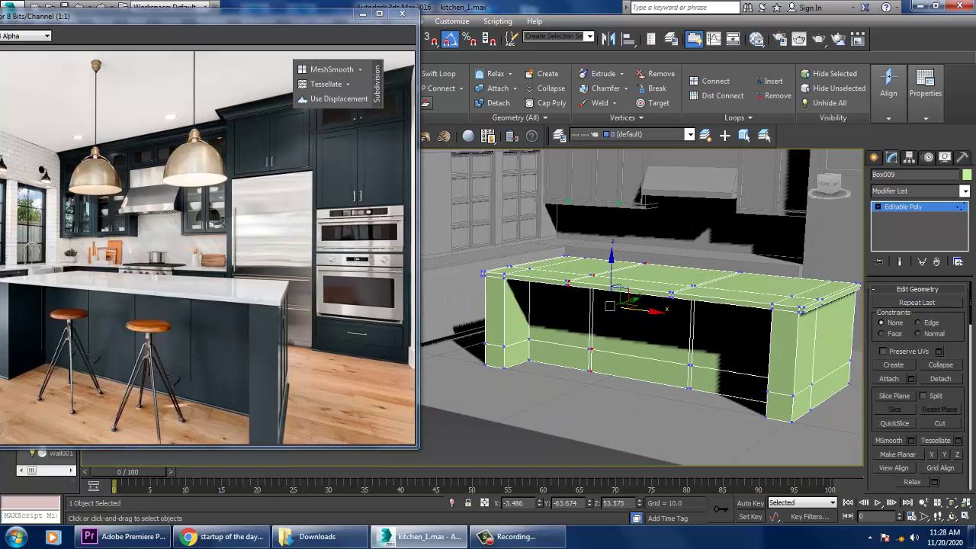
Select the three front panels and inset them by 1.777
key("4")
left_click(728, 335)
left_click(559, 313, "ctrl")
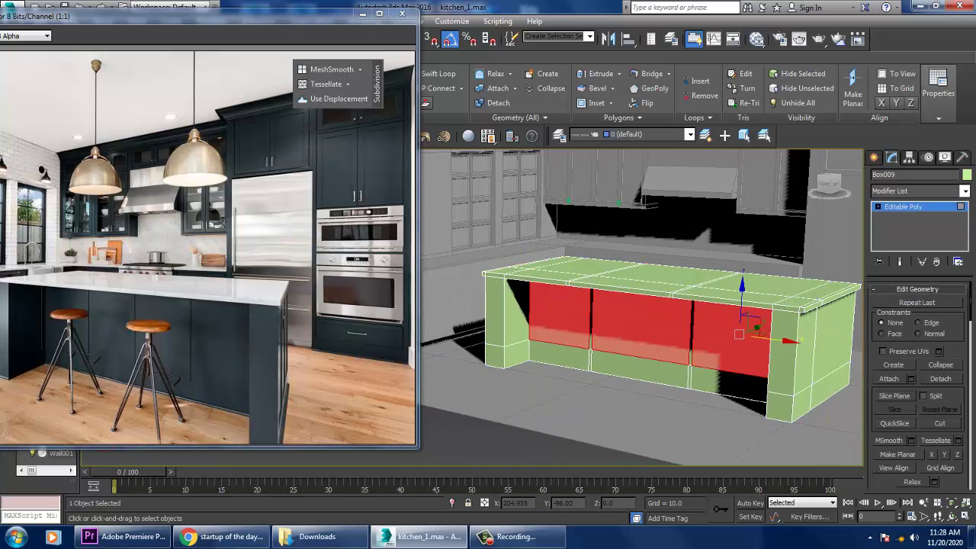
scroll(918, 381, "down", 8)
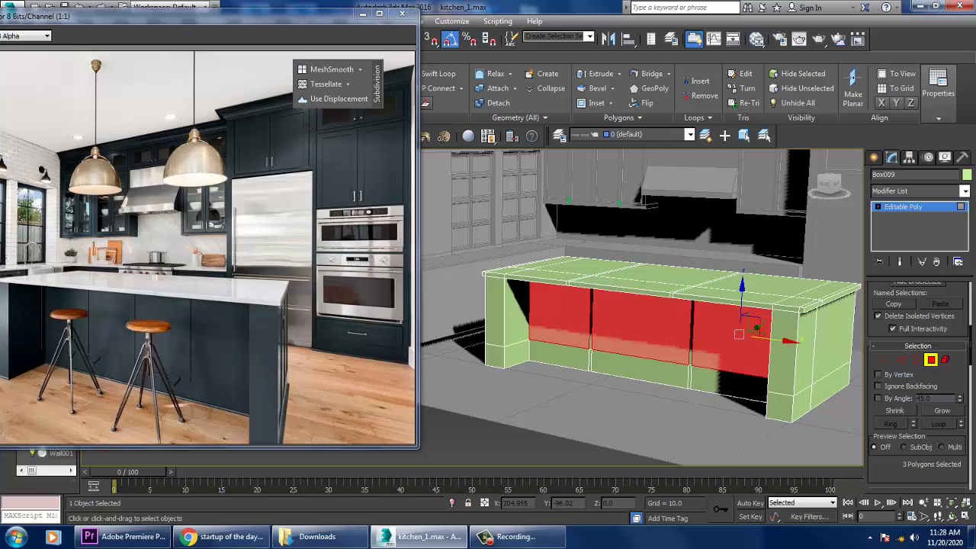
scroll(919, 381, "down", 5)
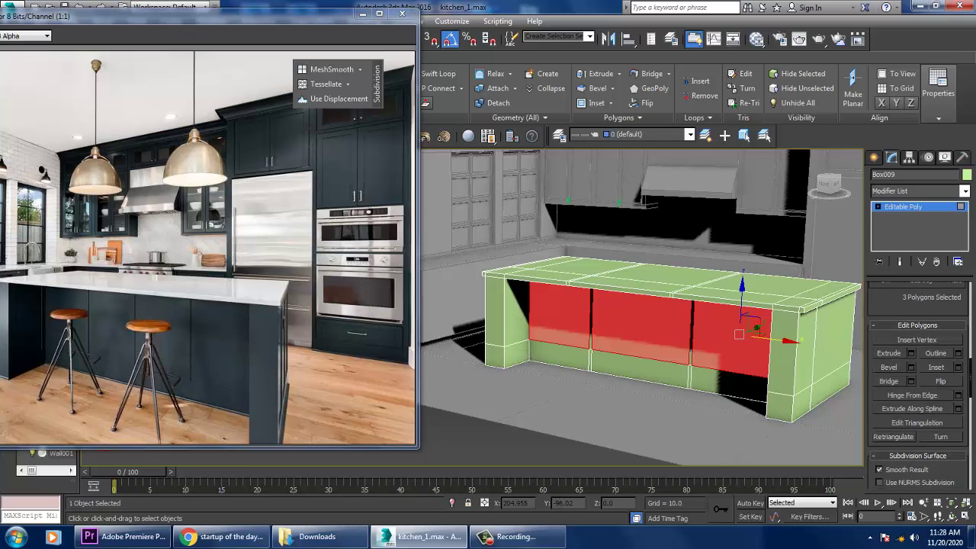
left_click(958, 367)
left_click_drag(481, 336, 481, 331)
left_click(478, 349)
middle_click_drag(594, 343, 621, 340, "alt")
scroll(640, 305, "up", 4)
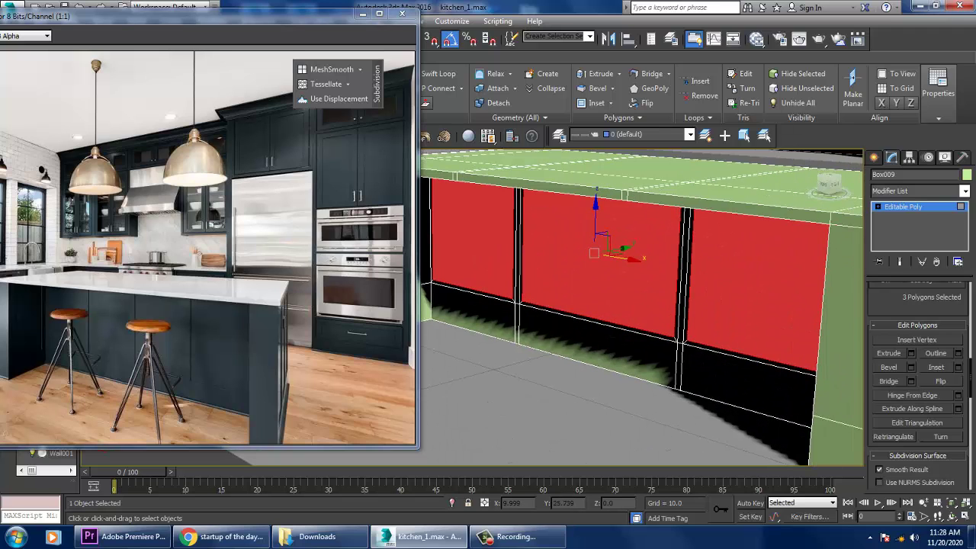
Extrude the front panels inward with a height of -3.979
left_click(910, 353)
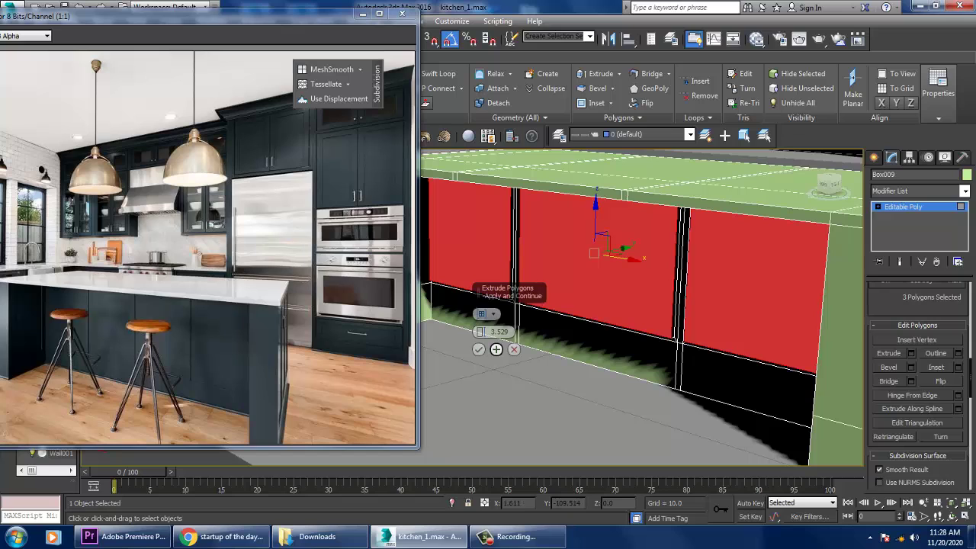
left_click_drag(481, 332, 481, 352)
middle_click_drag(481, 333, 435, 349, "alt")
left_click(478, 349)
scroll(488, 320, "down", 5)
middle_click_drag(488, 320, 442, 320, "alt")
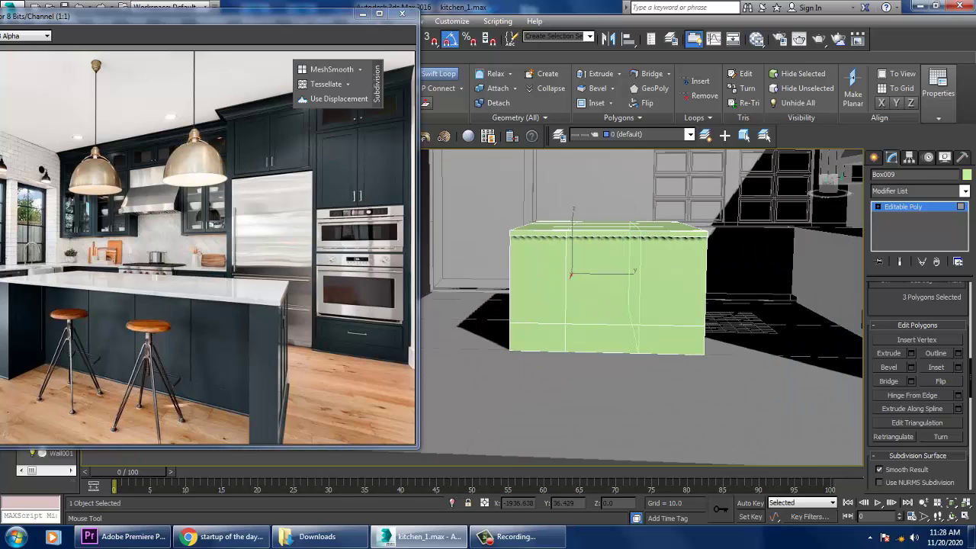
Select the three end panels and inset each by 1.777 using By Polygon
key("4")
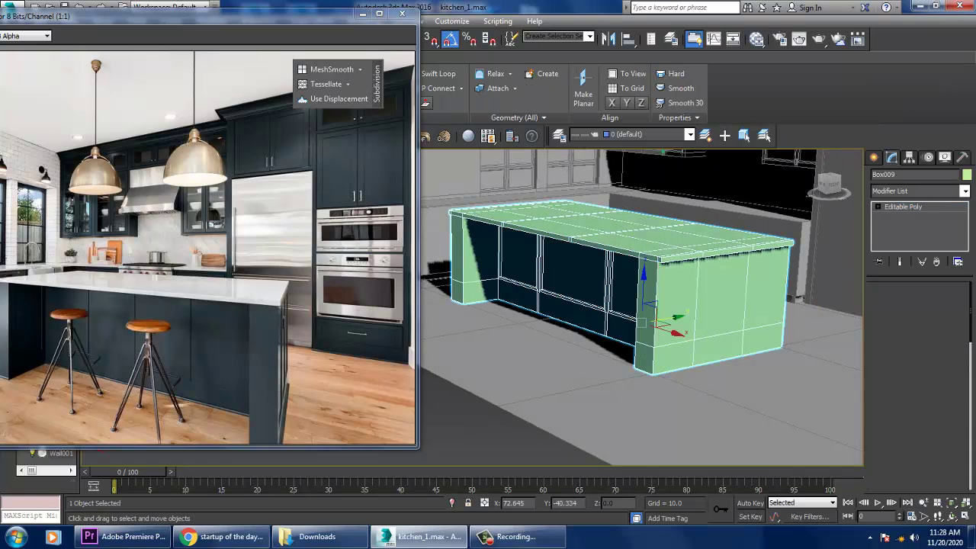
key("4")
left_click(762, 294)
left_click(717, 294, "ctrl")
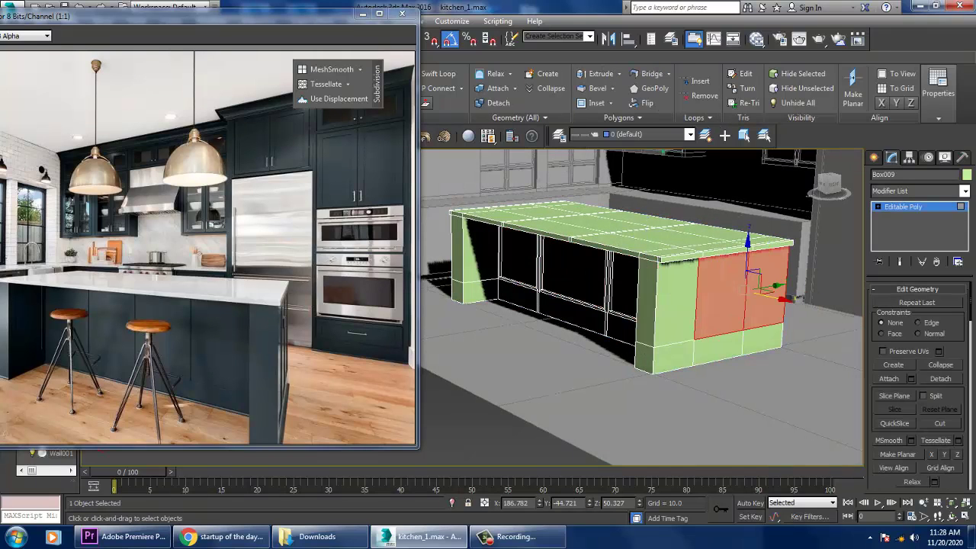
left_click(675, 298, "ctrl")
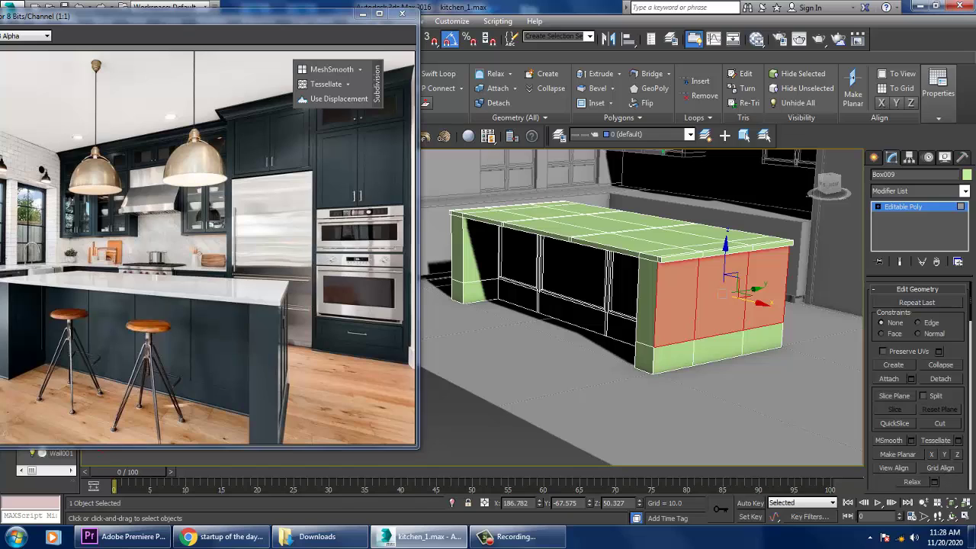
scroll(918, 381, "up", 3)
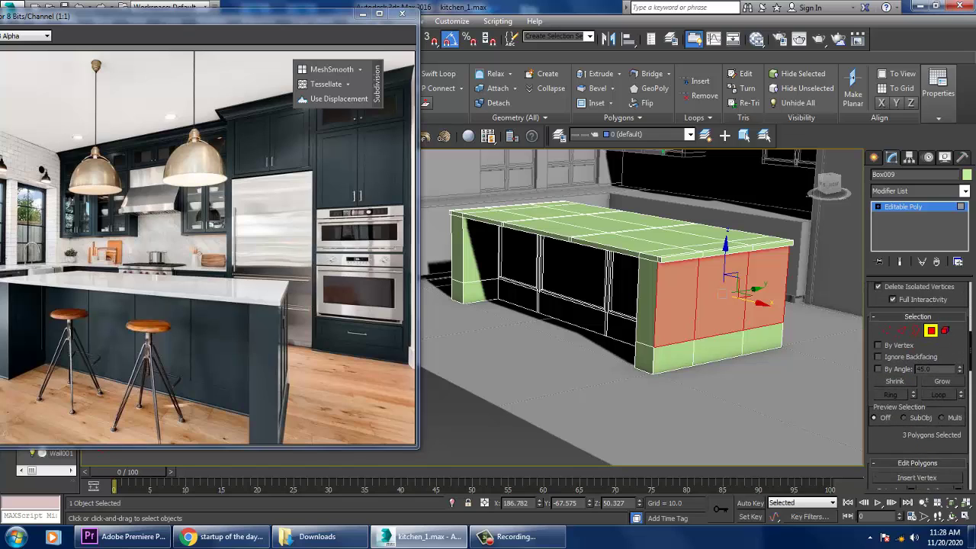
scroll(953, 365, "down", 1)
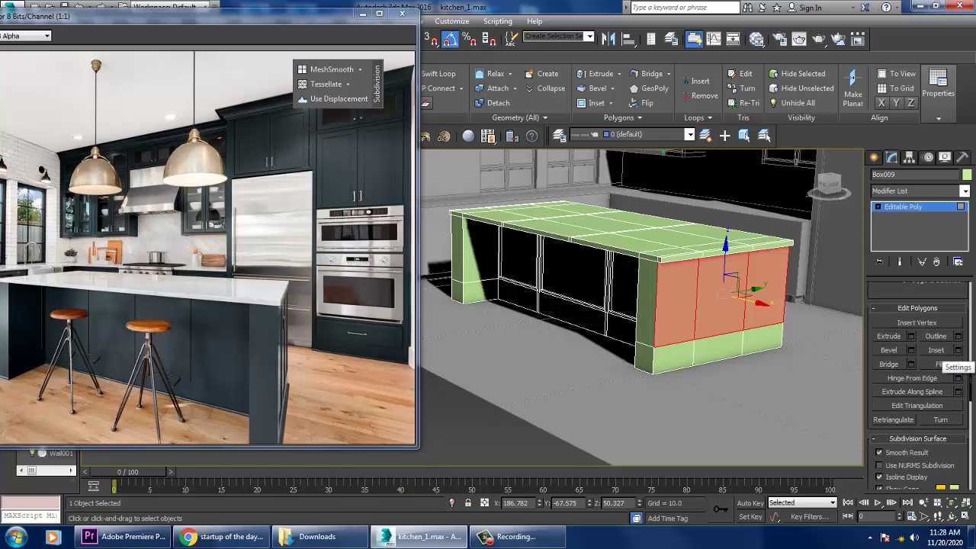
left_click(957, 350)
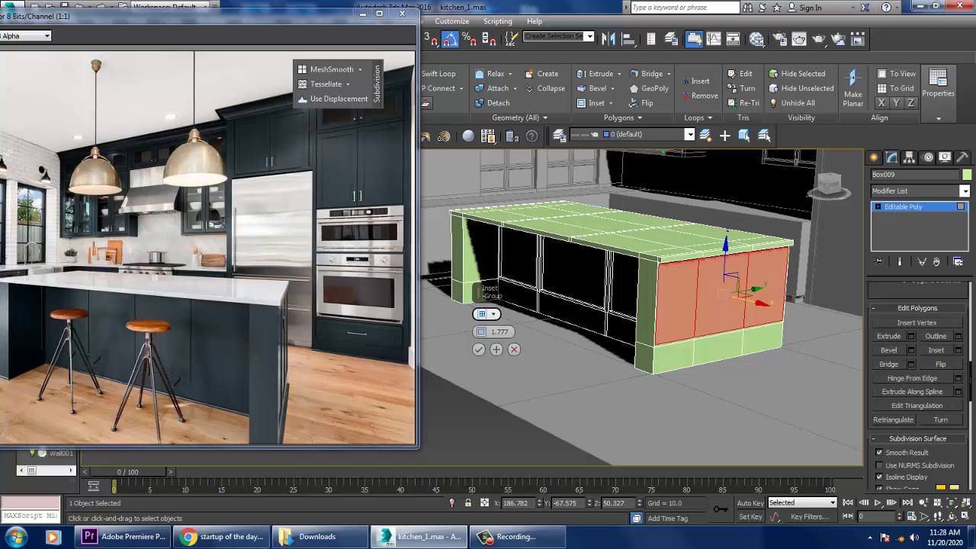
left_click(488, 313)
left_click(503, 331)
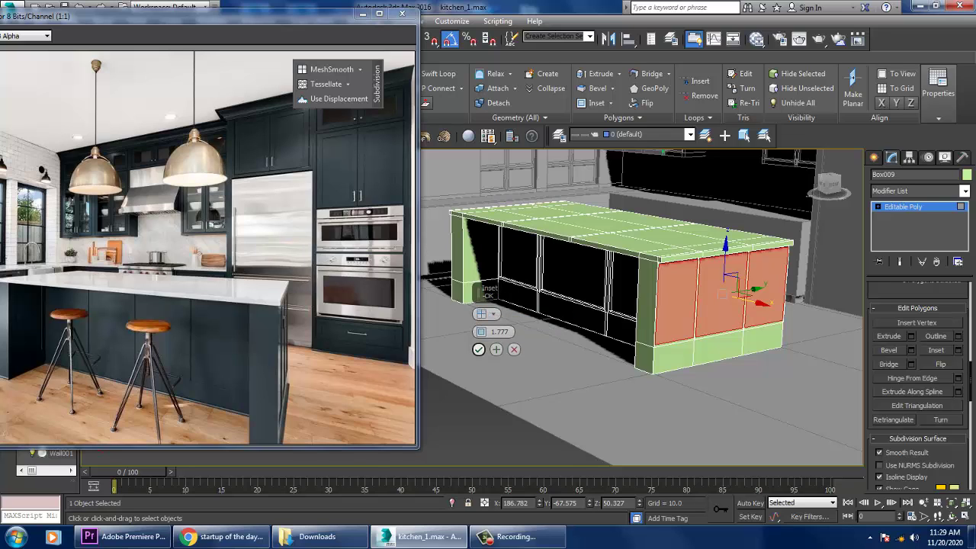
left_click(479, 349)
scroll(747, 252, "up", 5)
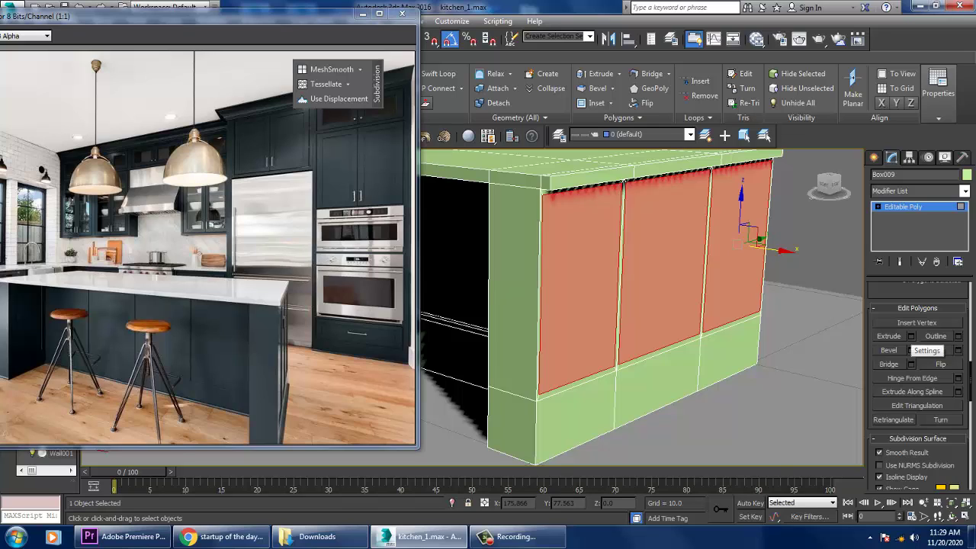
Extrude the end panels slightly inward with a small negative height
left_click(910, 336)
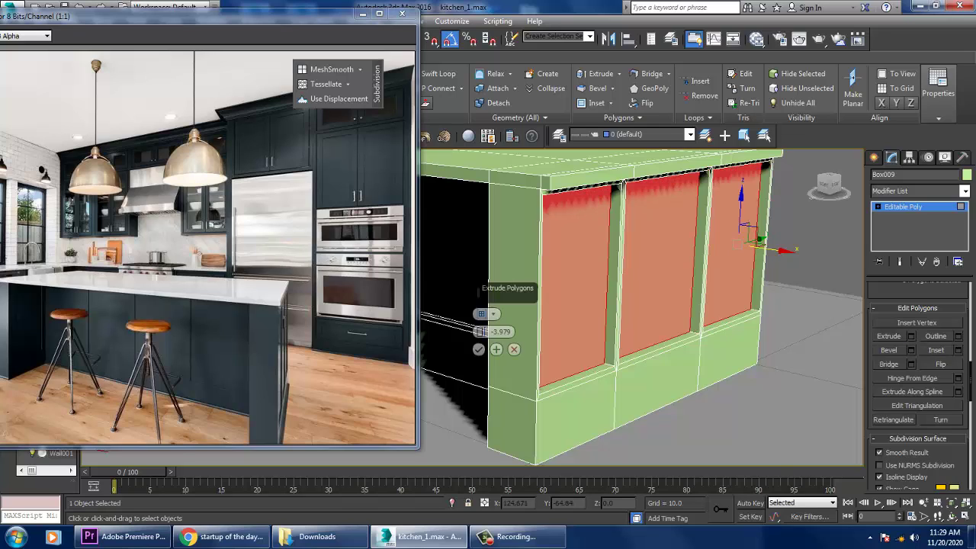
left_click_drag(480, 331, 481, 309)
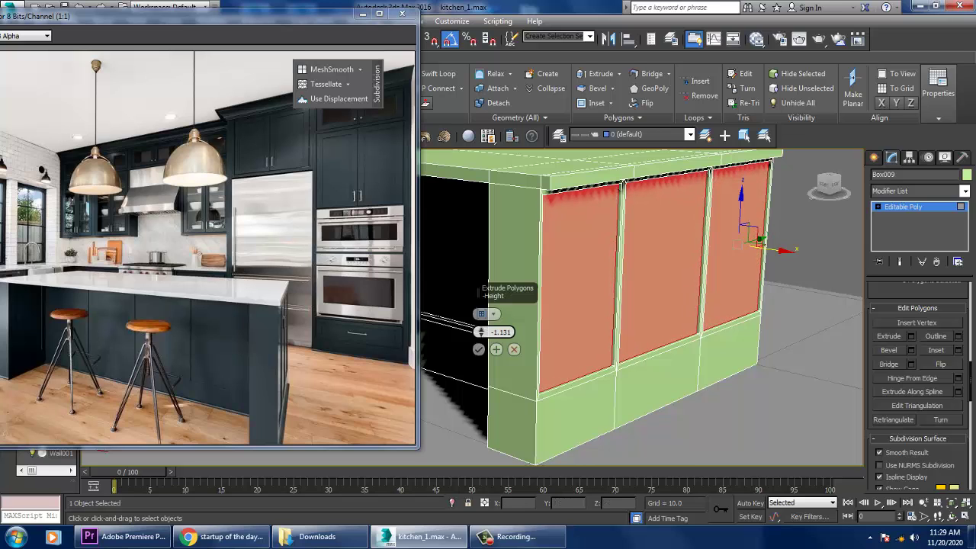
left_click(479, 349)
scroll(641, 305, "down", 5)
middle_click_drag(641, 305, 606, 305, "alt")
scroll(655, 290, "up", 8)
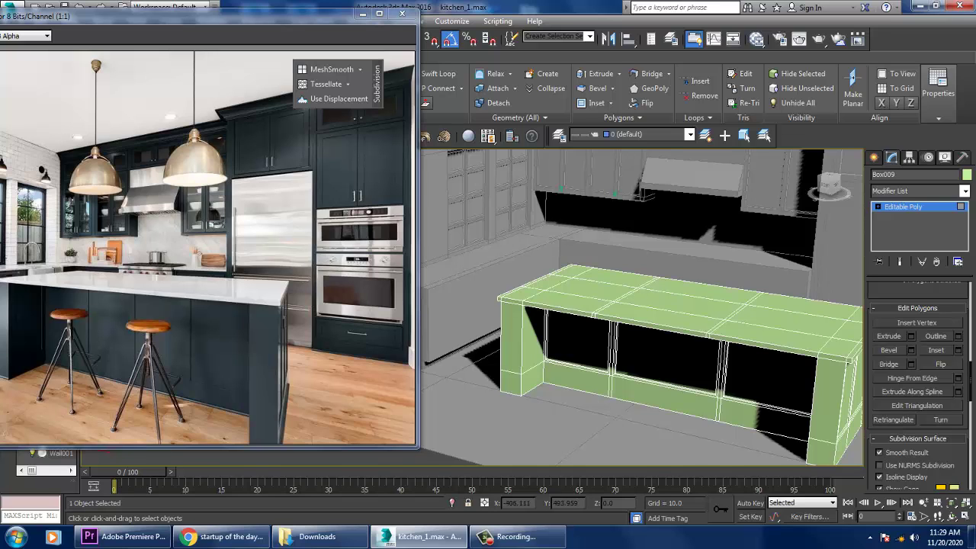
Maximize the Front view and frame the island and upper cabinets
scroll(640, 305, "down", 2)
key("alt+w")
key("alt+w")
scroll(640, 304, "up", 4)
scroll(650, 263, "down", 2)
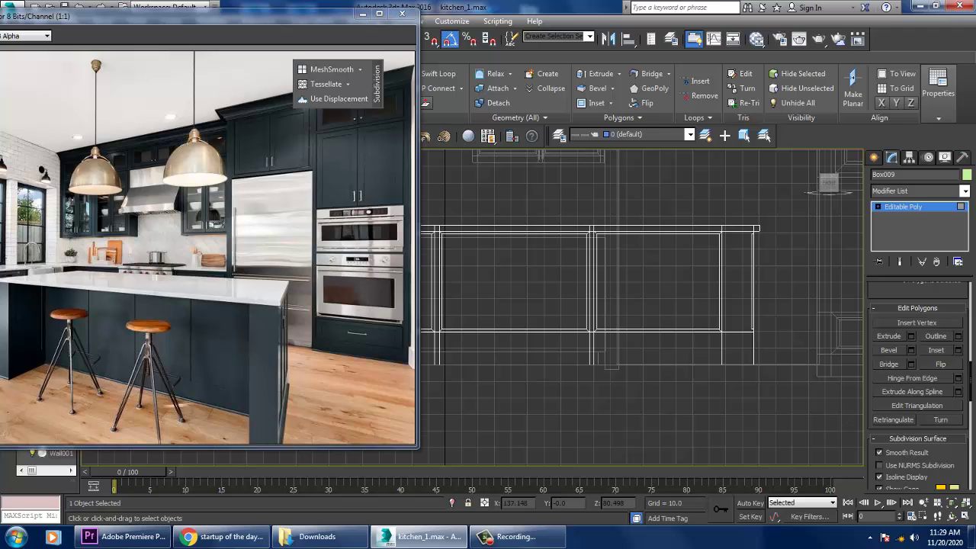
middle_click_drag(648, 267, 648, 370)
scroll(648, 370, "down", 3)
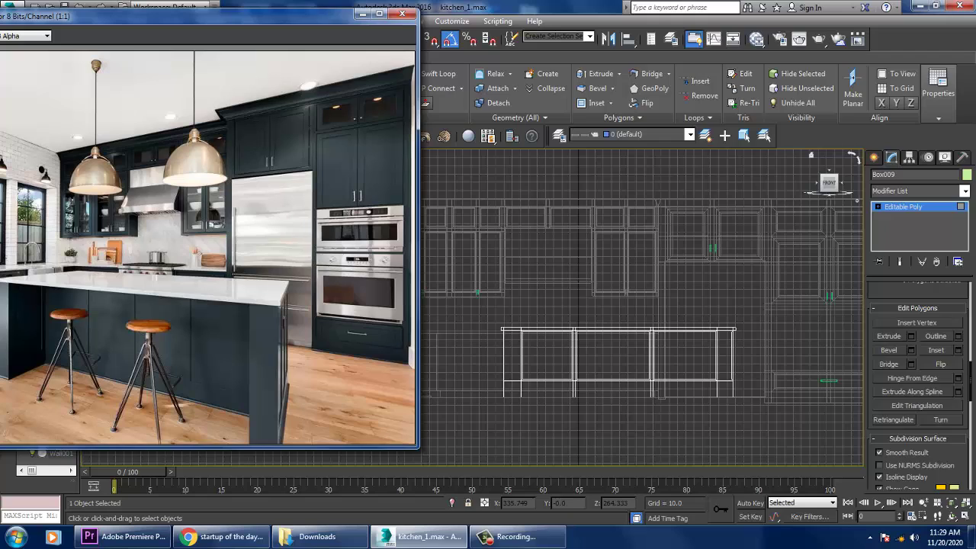
Choose the Line tool under Create > Shapes > Splines
left_click(874, 157)
left_click(892, 177)
middle_click_drag(800, 229, 803, 244)
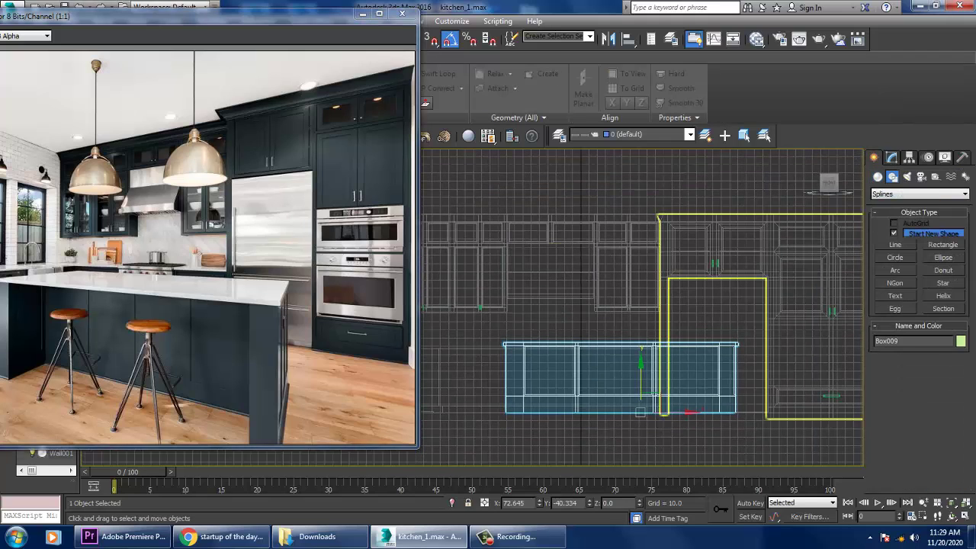
left_click(895, 245)
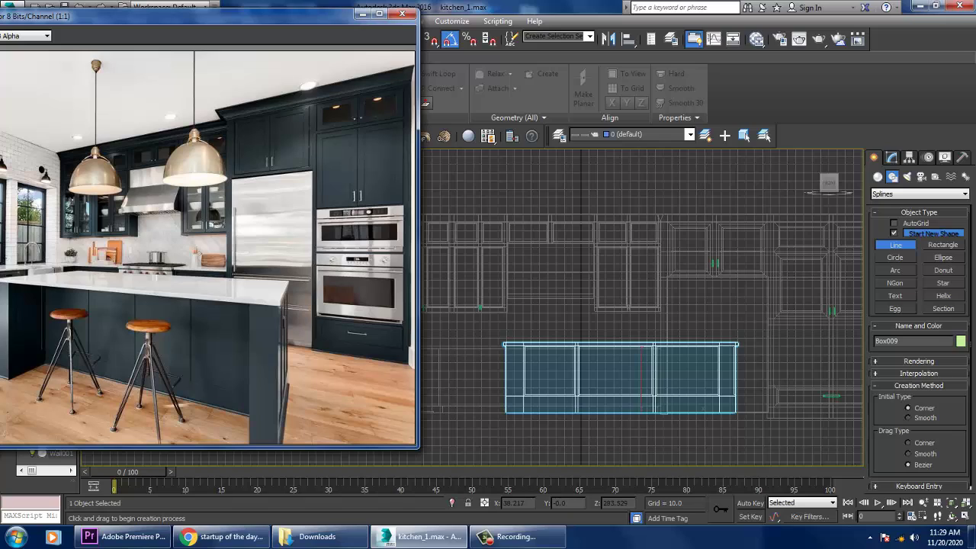
Draw a short vertical cord line in the Front view
left_click(619, 187)
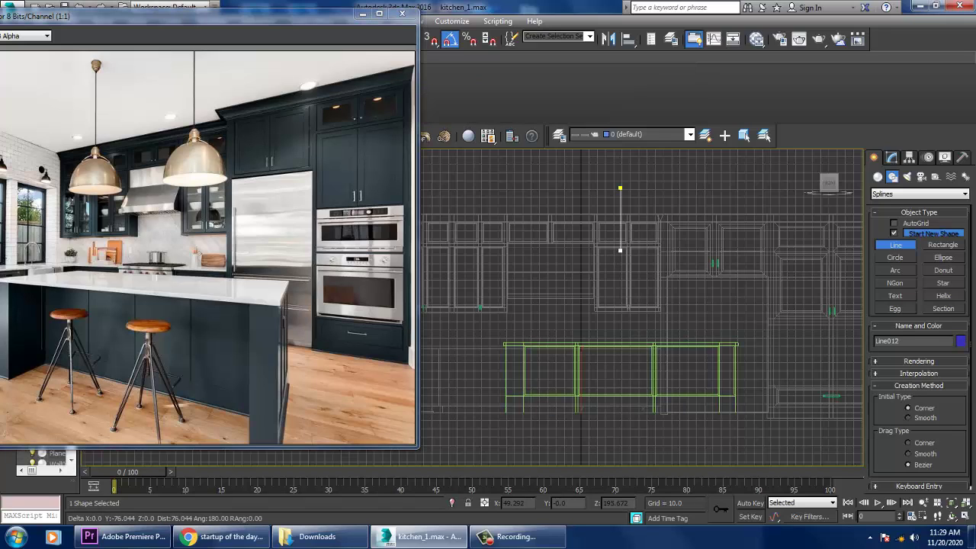
left_click(620, 250)
right_click(620, 250)
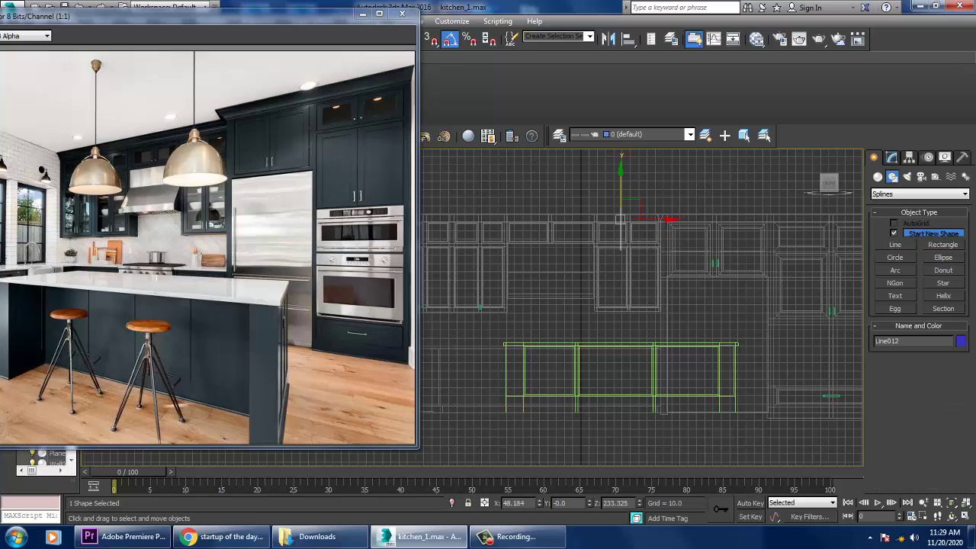
scroll(710, 318, "up", 2)
middle_click_drag(710, 318, 724, 321)
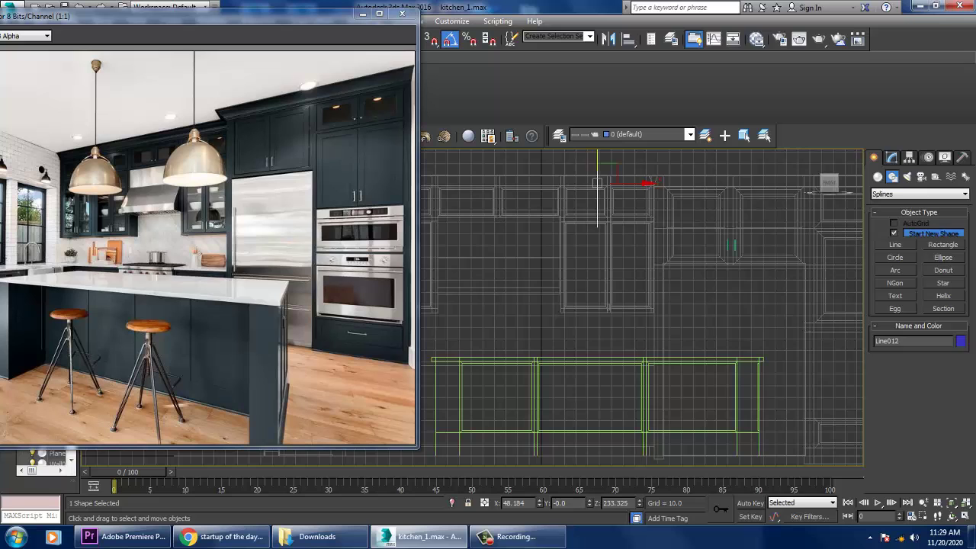
Draw Line013's lamp profile: a short vertical neck, a diagonal, then a downward drop
left_click(895, 244)
key("alt+w")
key("alt+w")
scroll(566, 281, "up", 2)
scroll(531, 156, "up", 4)
middle_click_drag(642, 308, 640, 317)
left_click(679, 257)
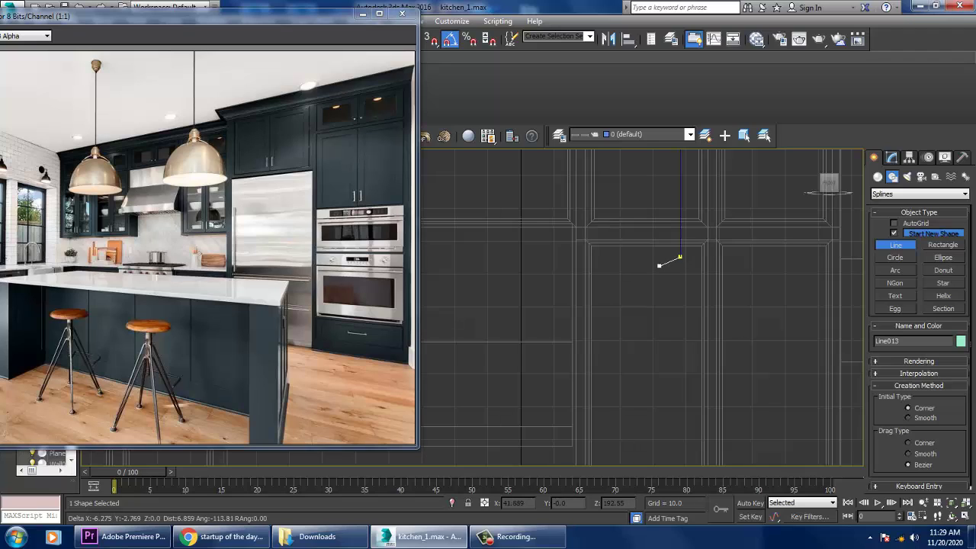
left_click(669, 268)
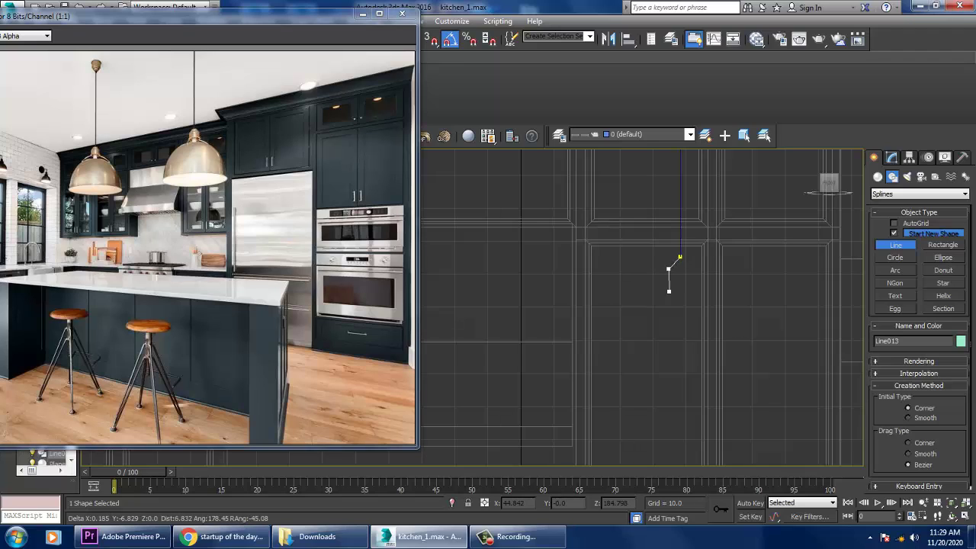
left_click(668, 295)
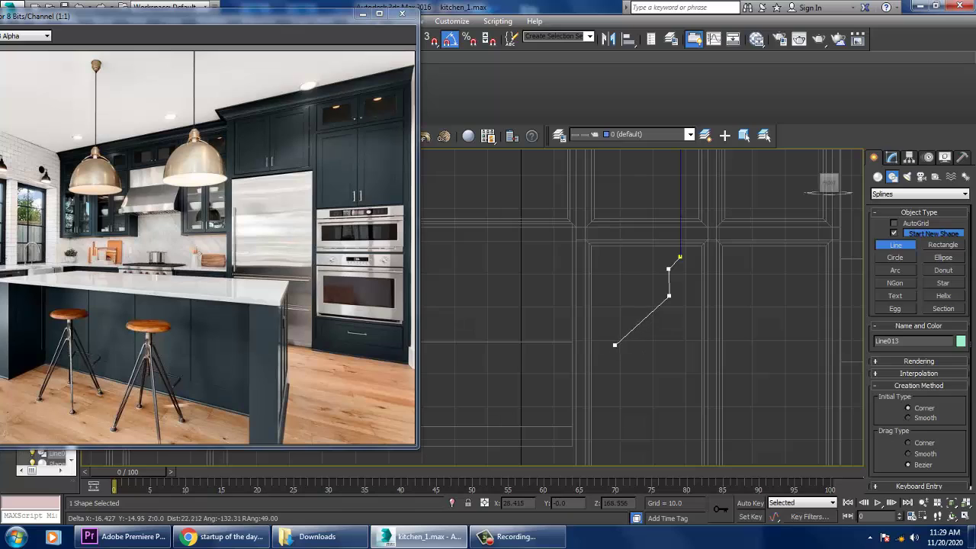
left_click(617, 353)
middle_click_drag(638, 386, 629, 271)
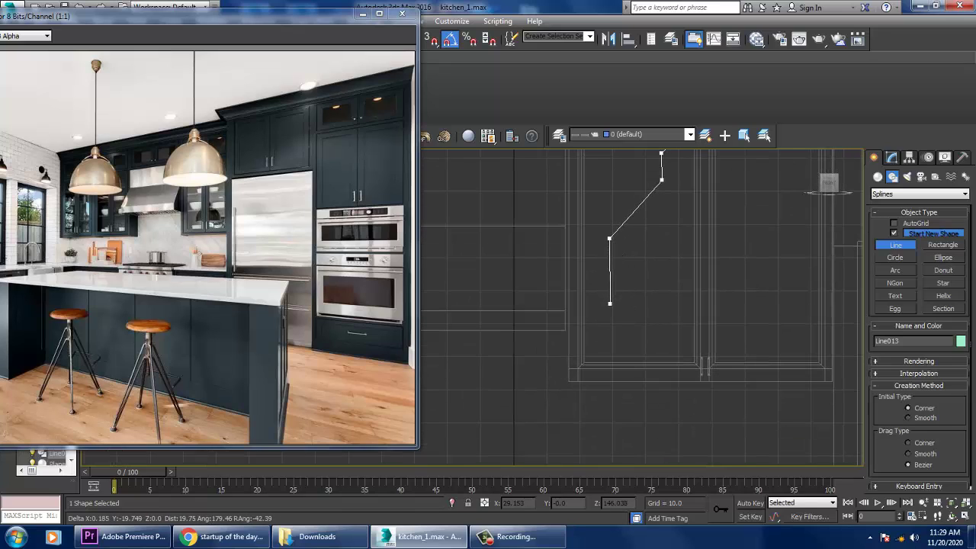
Finish drawing the Line013 profile and select its middle corner vertex
right_click(609, 313)
right_click(715, 303)
left_click(891, 157)
key("1")
left_click(609, 239)
Fillet the corner vertex by about 11.259 into a smooth curve
scroll(919, 385, "down", 5)
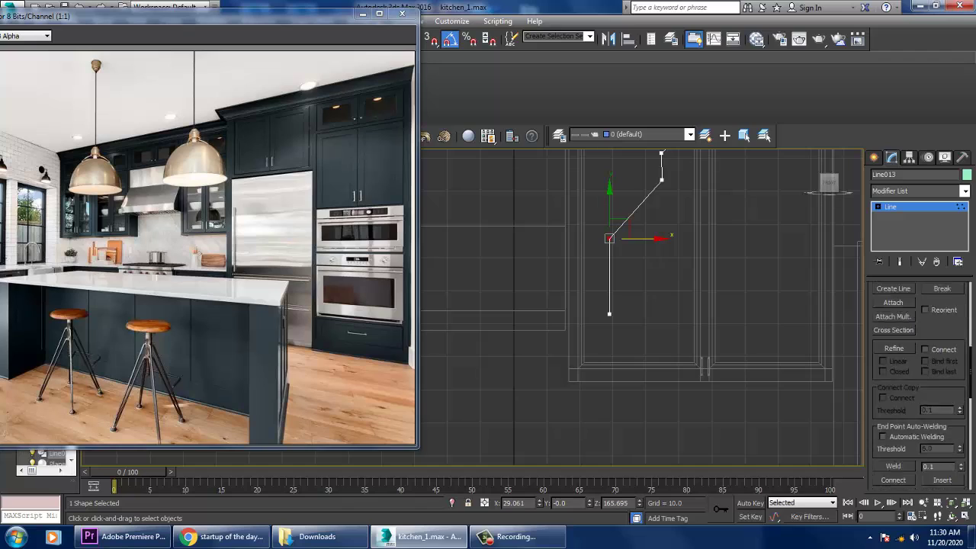
left_click(892, 417)
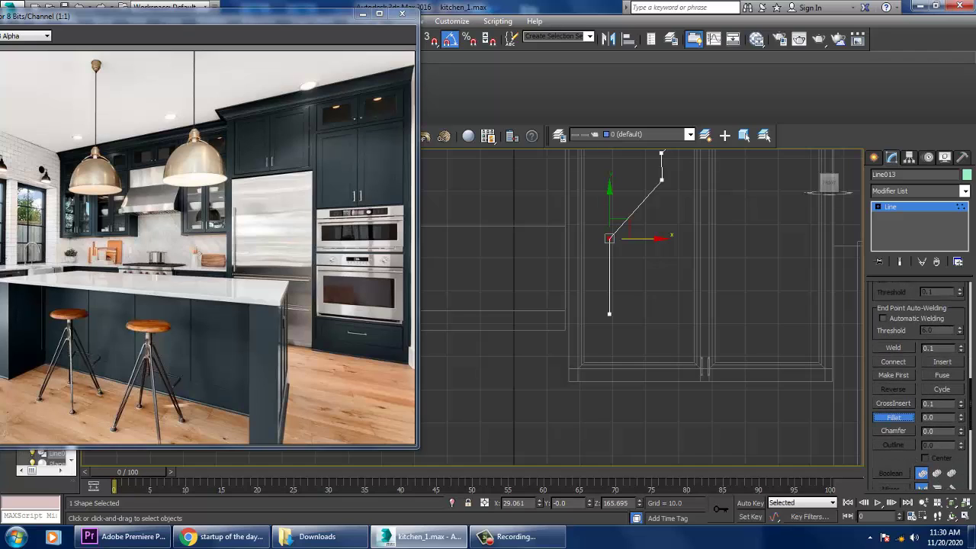
left_click_drag(609, 239, 610, 221)
middle_click_drag(640, 290, 608, 360)
right_click(629, 367)
scroll(673, 238, "up", 2)
Apply a 360°, 16-segment Lathe to Line013, aligned to Min, and frame the shade
key("1")
left_click(964, 191)
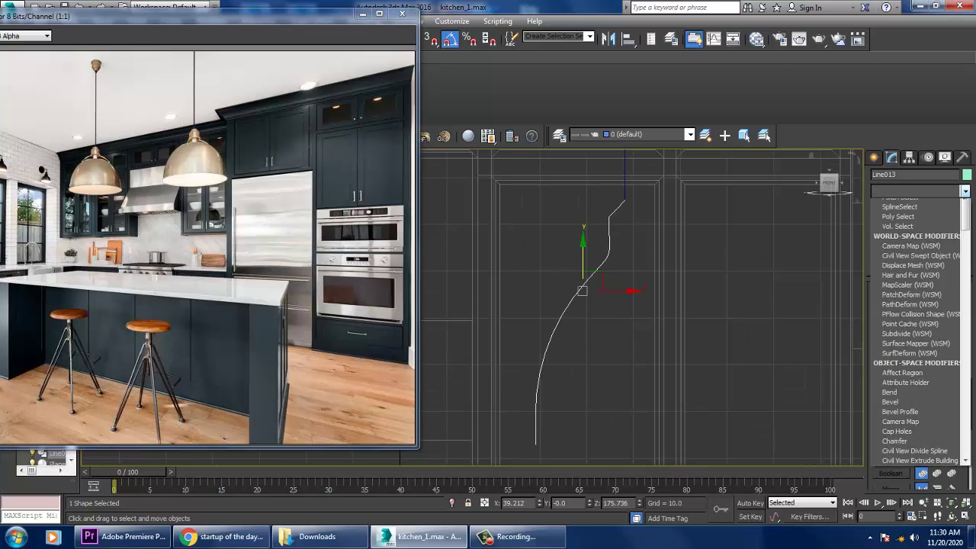
key("l")
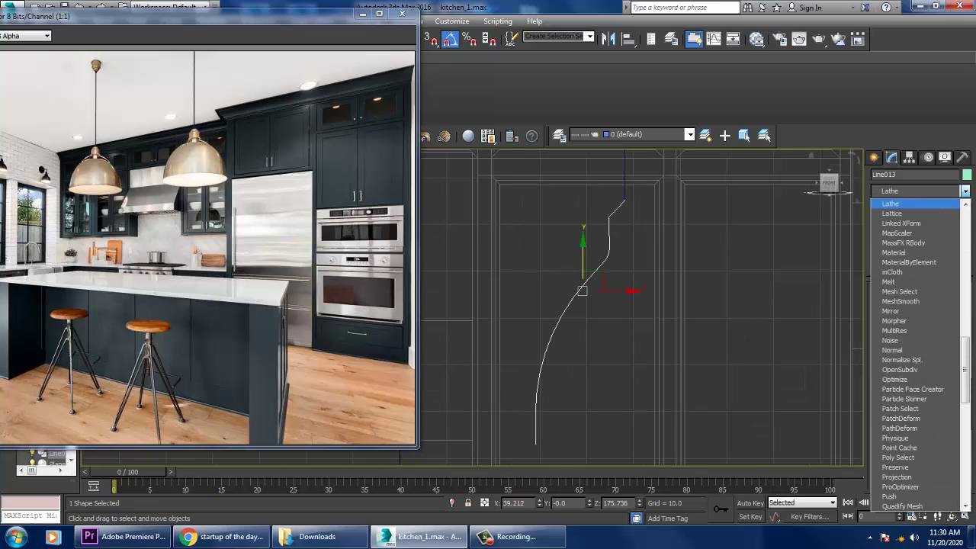
key("Return")
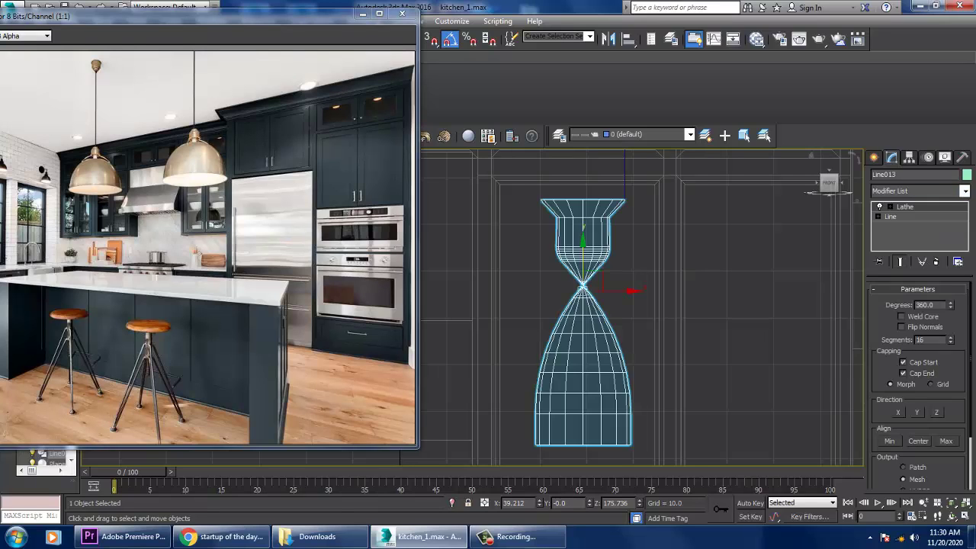
left_click(945, 440)
key("z")
scroll(683, 294, "down", 2)
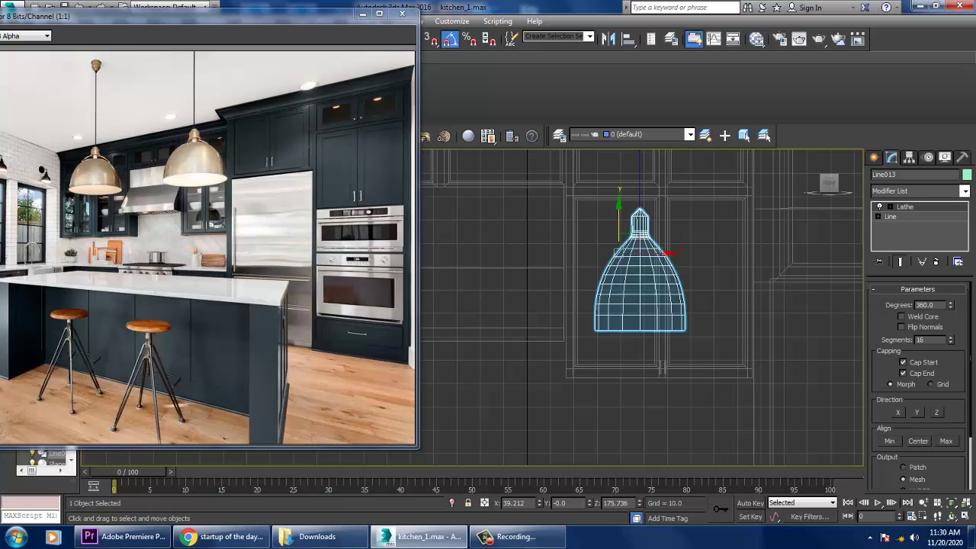
key("1")
scroll(616, 228, "up", 2)
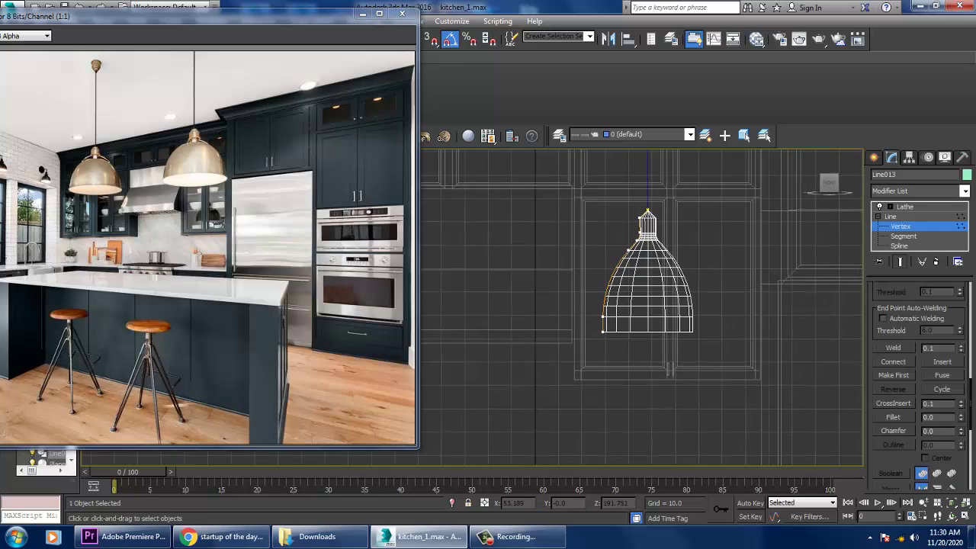
Move the profile vertices outward and raise a lower vertex to widen and shorten the shade
left_click_drag(545, 187, 732, 390)
left_click_drag(639, 212, 629, 212)
left_click(578, 351)
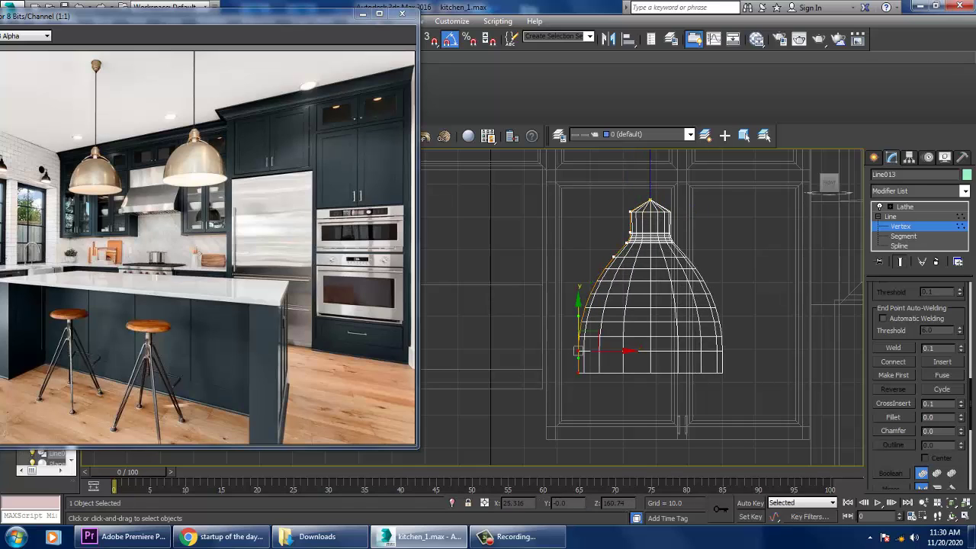
left_click_drag(577, 351, 578, 326)
scroll(606, 229, "down", 3)
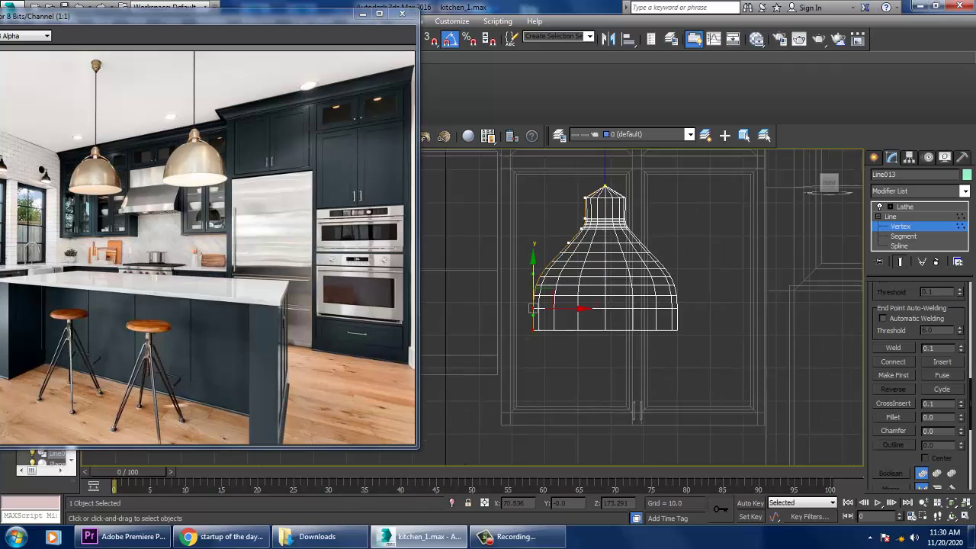
key("p")
key("z")
scroll(640, 305, "down", 2)
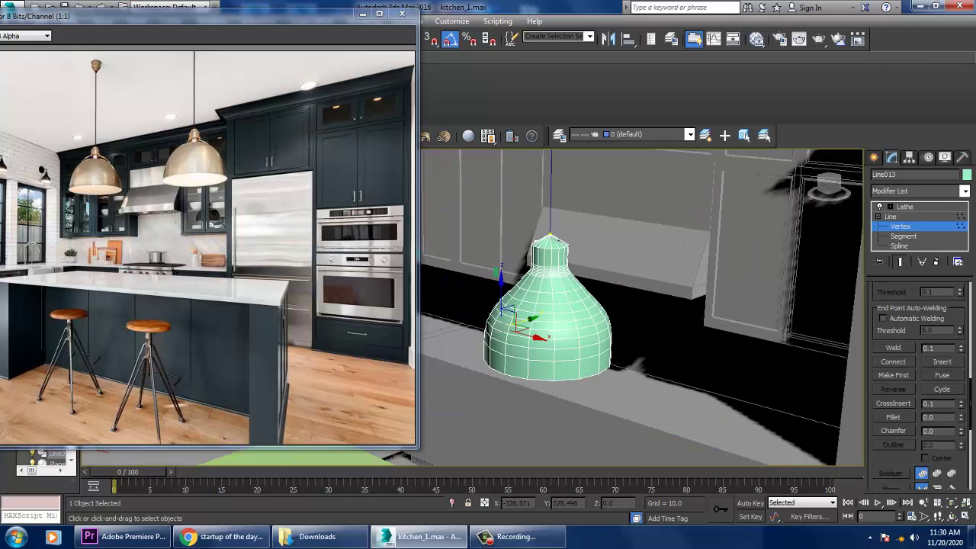
scroll(640, 305, "up", 2)
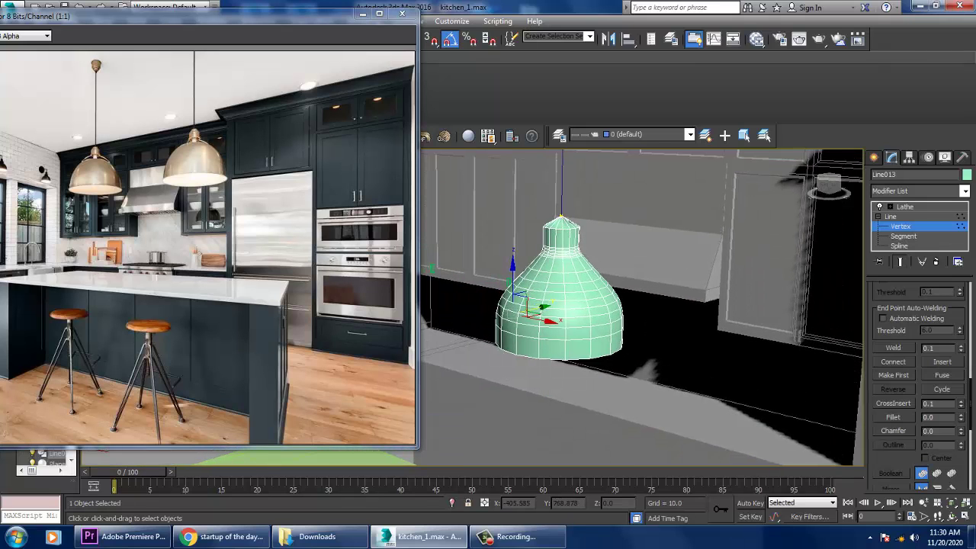
middle_click_drag(640, 305, 602, 308, "alt")
scroll(602, 308, "up", 2)
scroll(572, 229, "up", 3)
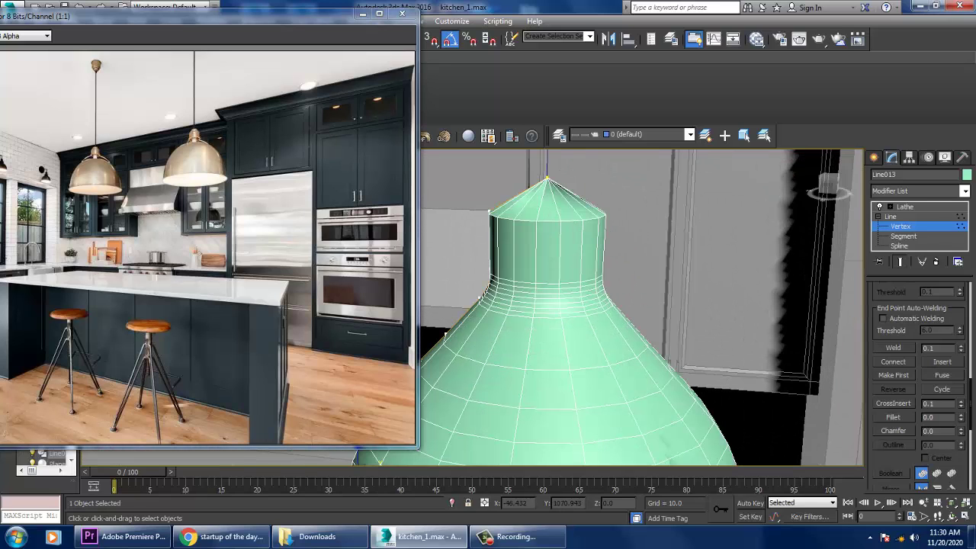
Fillet the profile's top vertex to round the shade's pointed neck
left_click(492, 208)
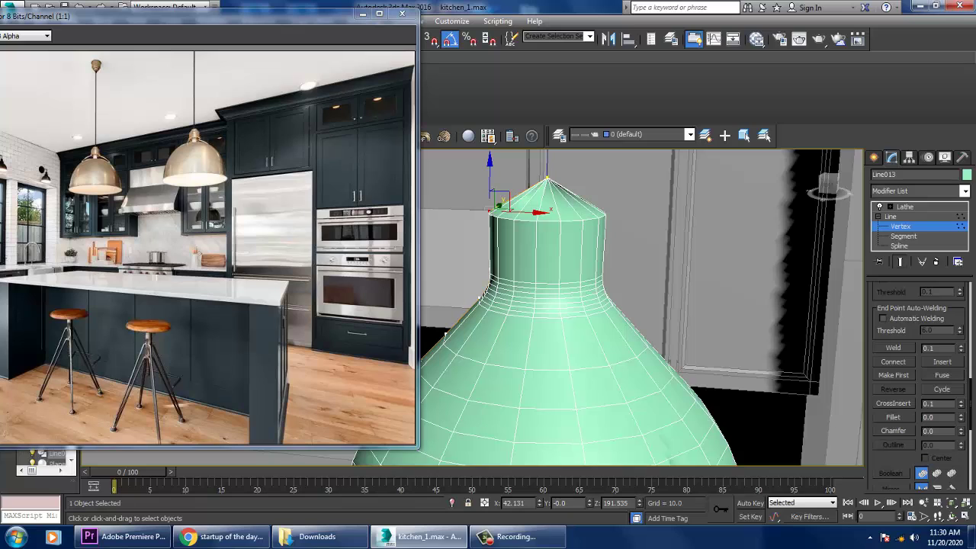
left_click(893, 417)
left_click_drag(492, 214, 495, 206)
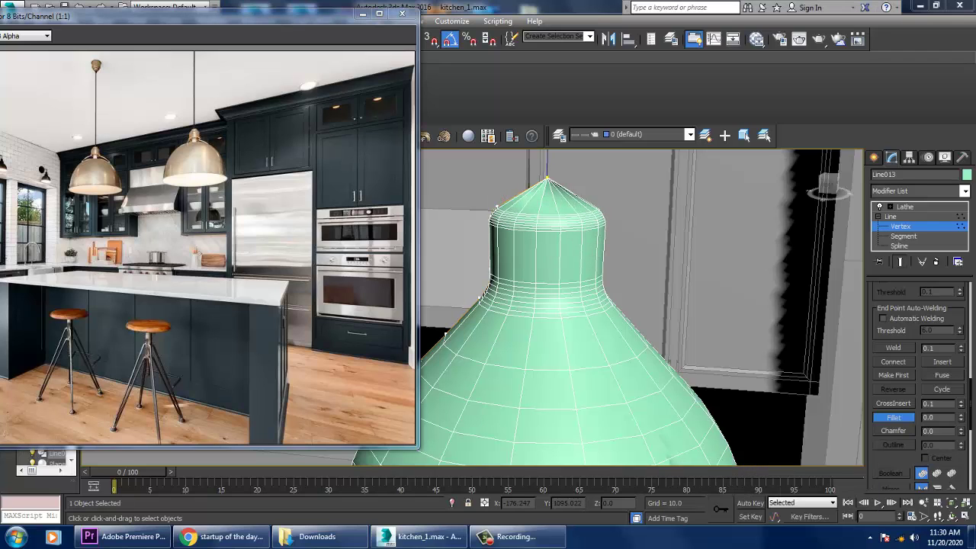
middle_click_drag(547, 305, 556, 356)
left_click_drag(557, 231, 618, 227)
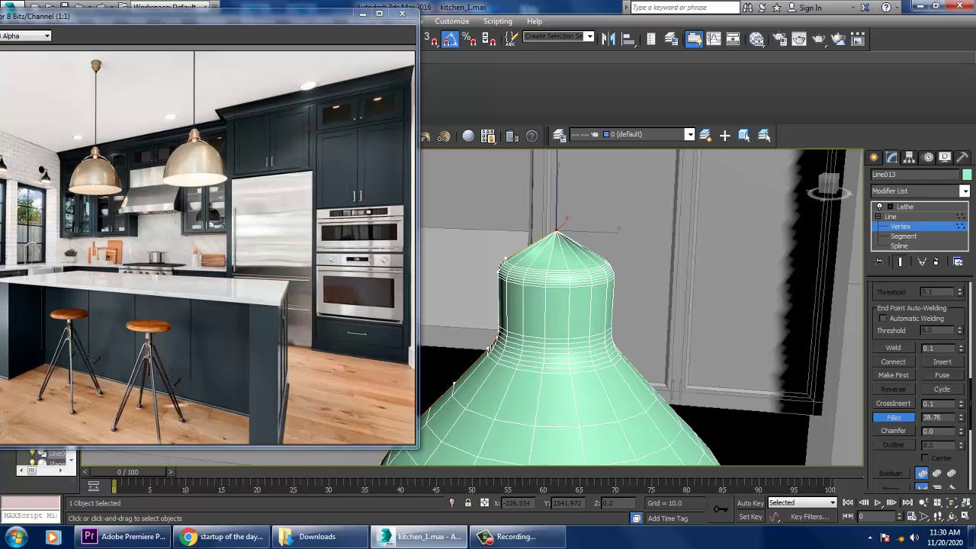
right_click(618, 227)
scroll(610, 304, "down", 4)
middle_click_drag(610, 305, 587, 313, "alt")
scroll(594, 290, "up", 3)
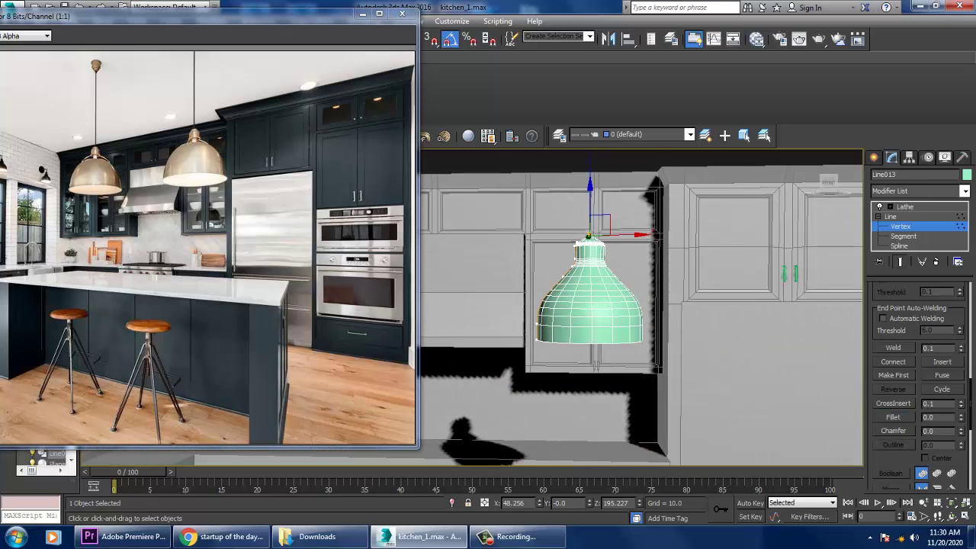
Add a Shell modifier above Lathe to give the shade 1.0 outer thickness
left_click(904, 207)
left_click(965, 191)
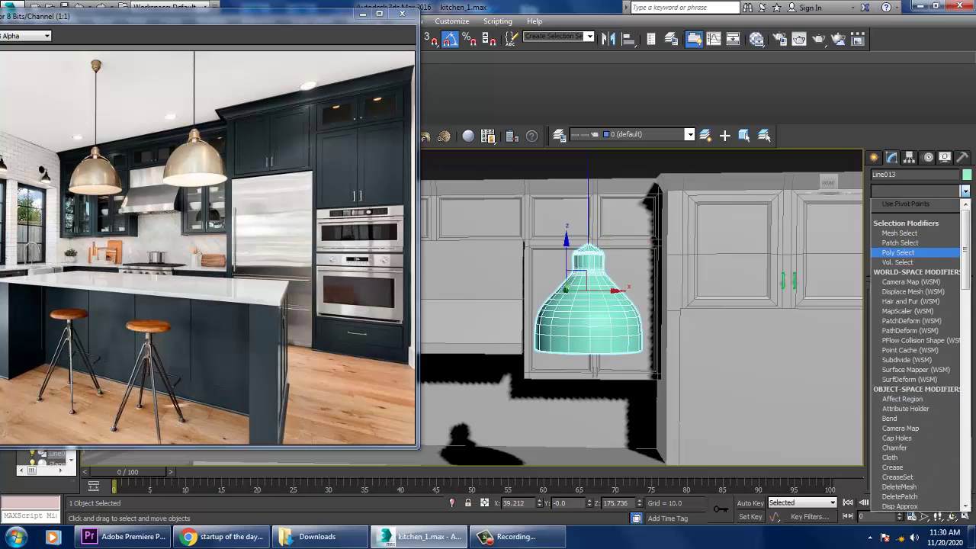
type("sh")
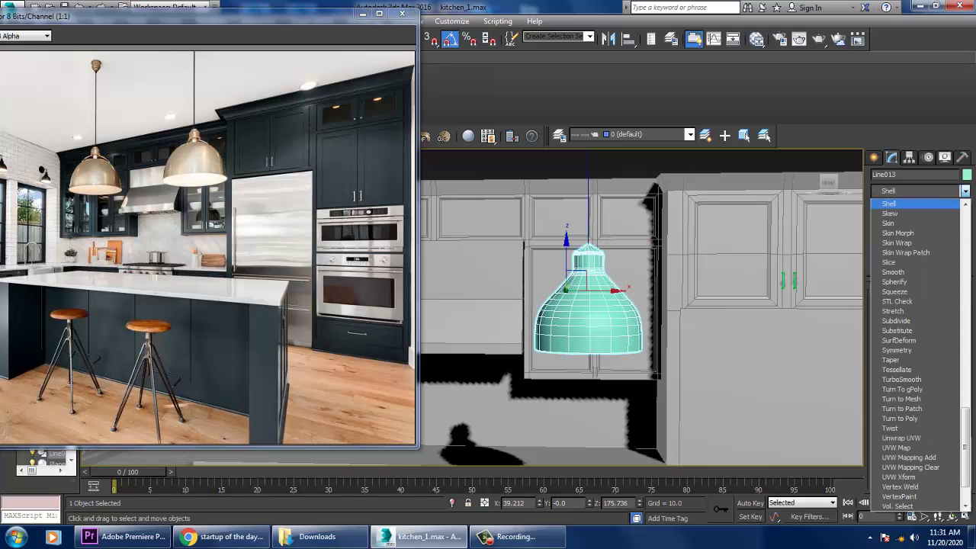
key("Return")
mouse_move(640, 305)
middle_mouse_down("alt")
mouse_move(641, 251)
mouse_move(640, 309)
middle_mouse_up("alt")
Enable the Line012 cord in the viewport as a tube 0.49 thick, then reselect Line013
left_click(586, 229)
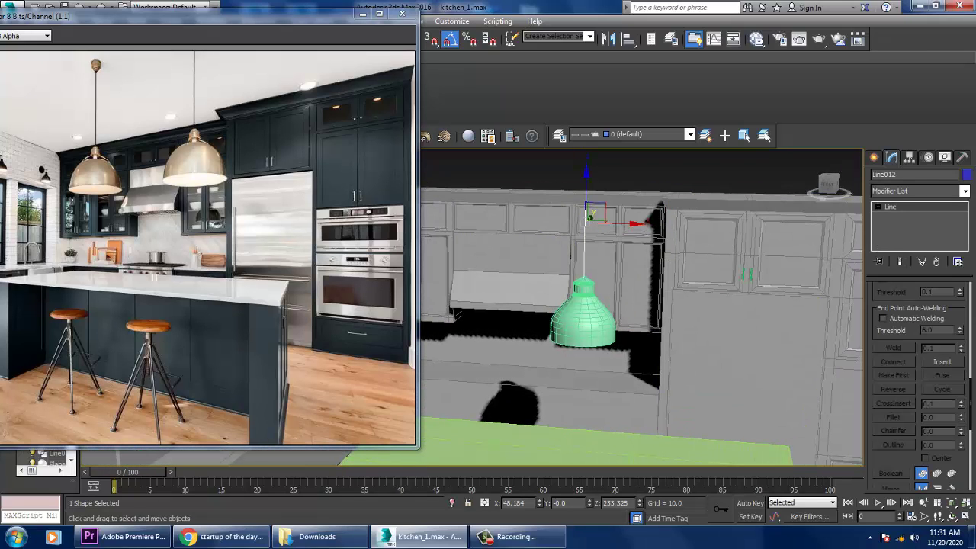
scroll(919, 381, "up", 5)
scroll(919, 381, "up", 5)
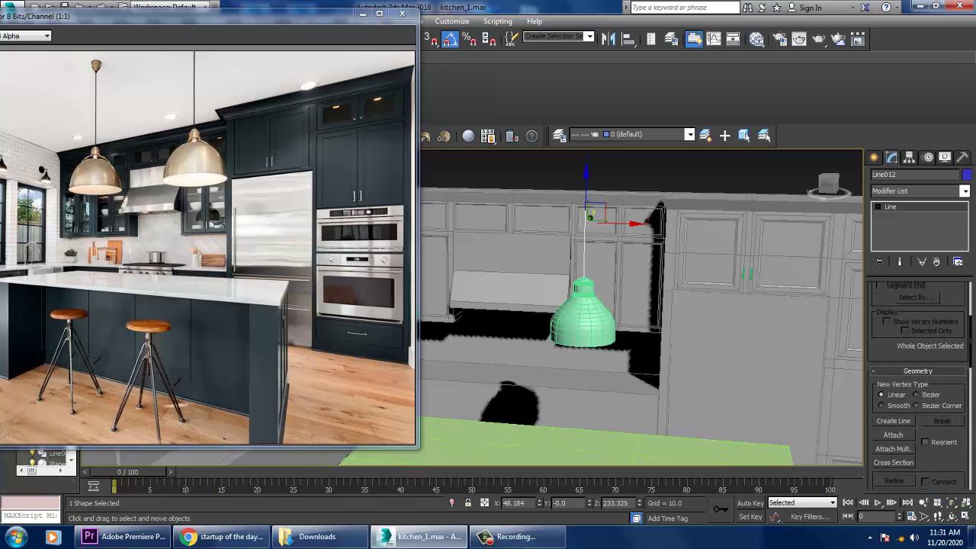
left_click(917, 286)
left_click(877, 307)
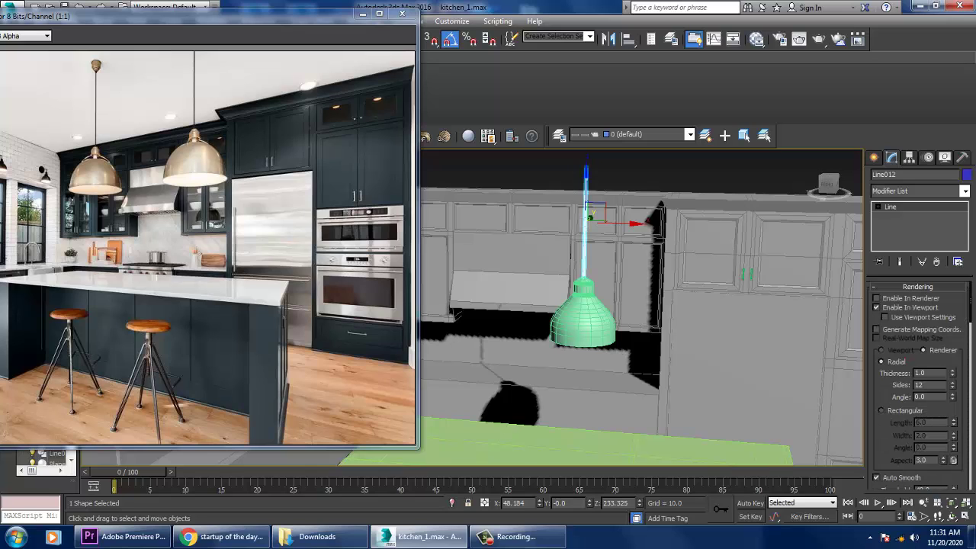
middle_click_drag(641, 309, 625, 309, "alt")
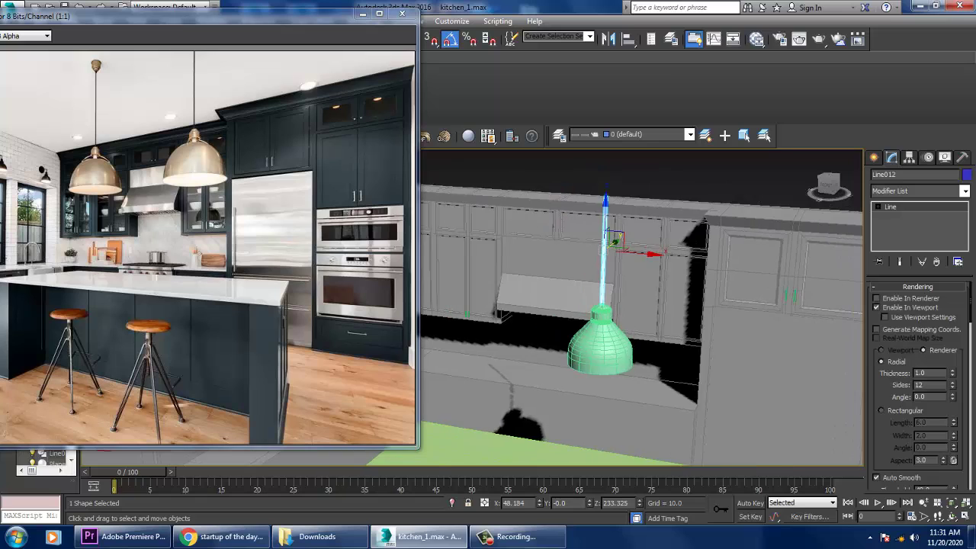
scroll(580, 320, "up", 4)
left_click_drag(951, 373, 951, 419)
scroll(640, 304, "down", 4)
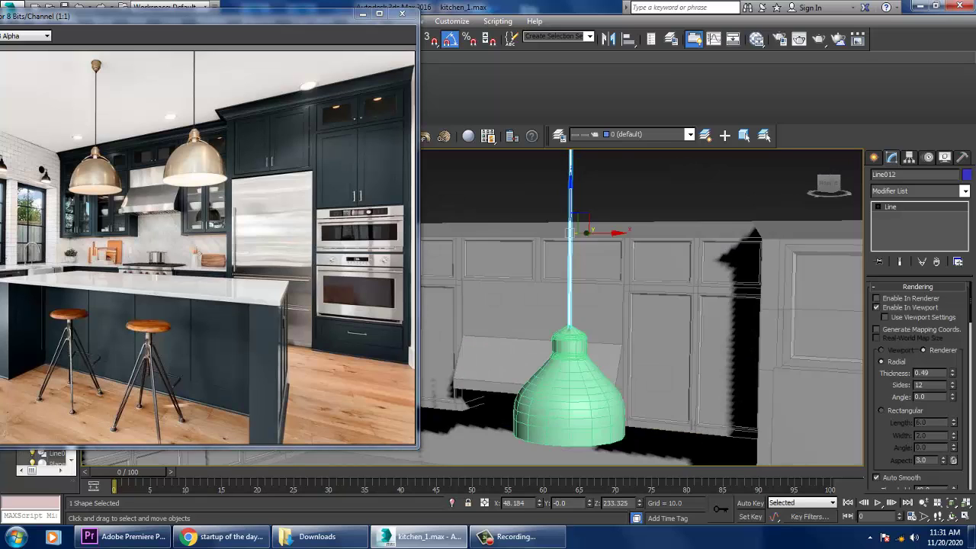
left_click(562, 358)
scroll(640, 305, "down", 5)
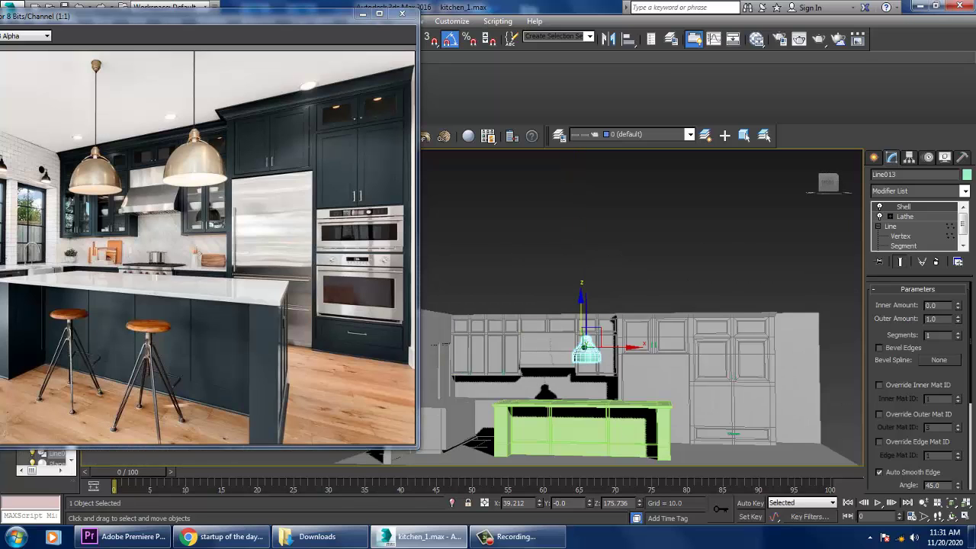
In the maximized front view, select the lamp parts and switch to Select and Move
key("alt+w")
key("alt+w")
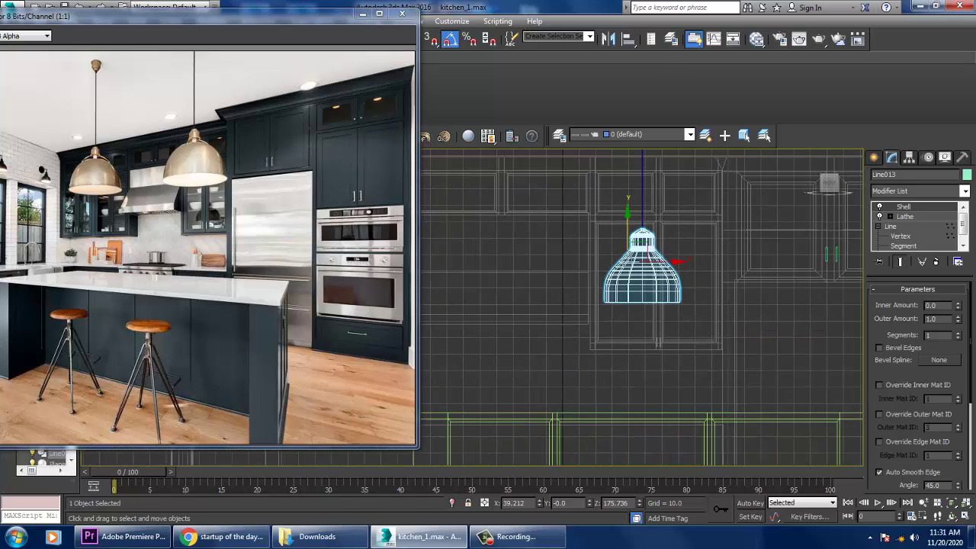
middle_click_drag(640, 305, 638, 305)
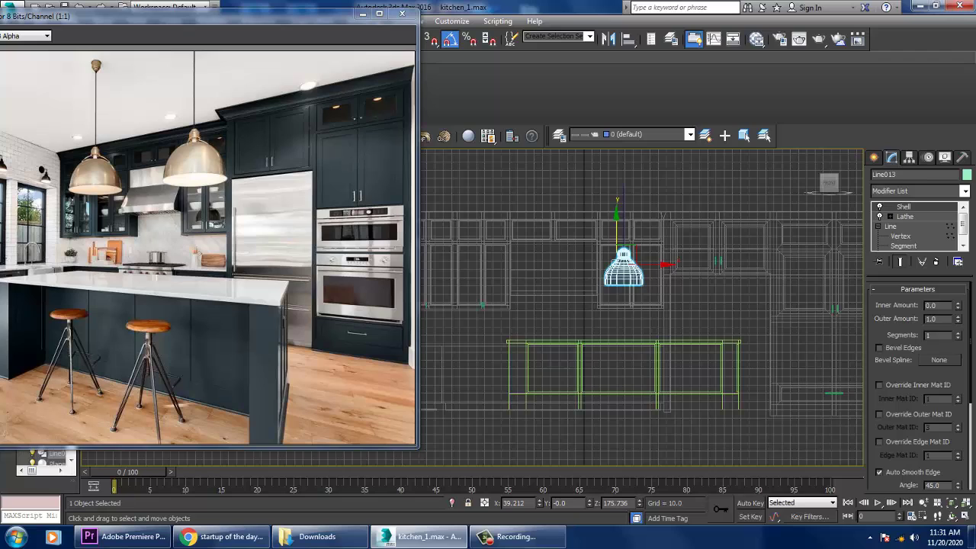
left_click(624, 263, "ctrl")
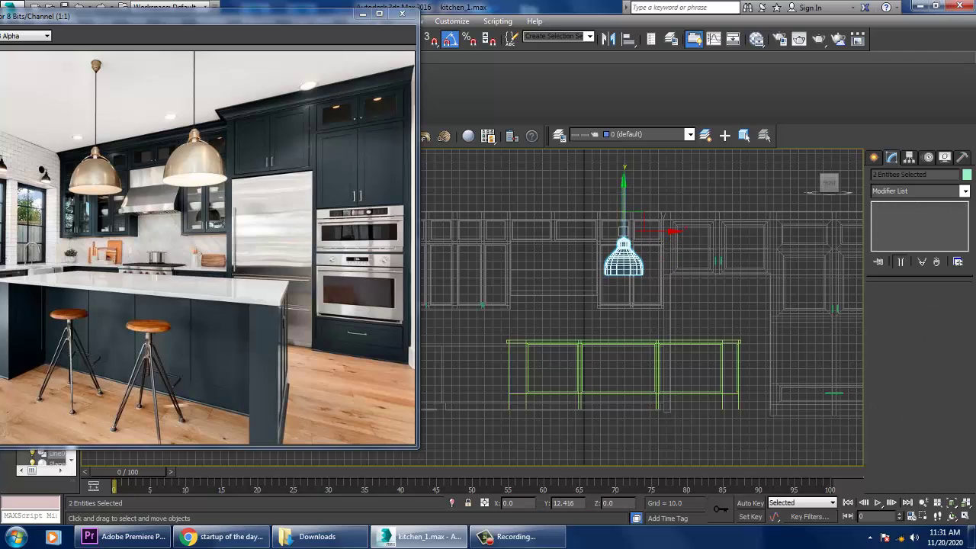
scroll(629, 255, "up", 4)
left_click(621, 259)
key("r")
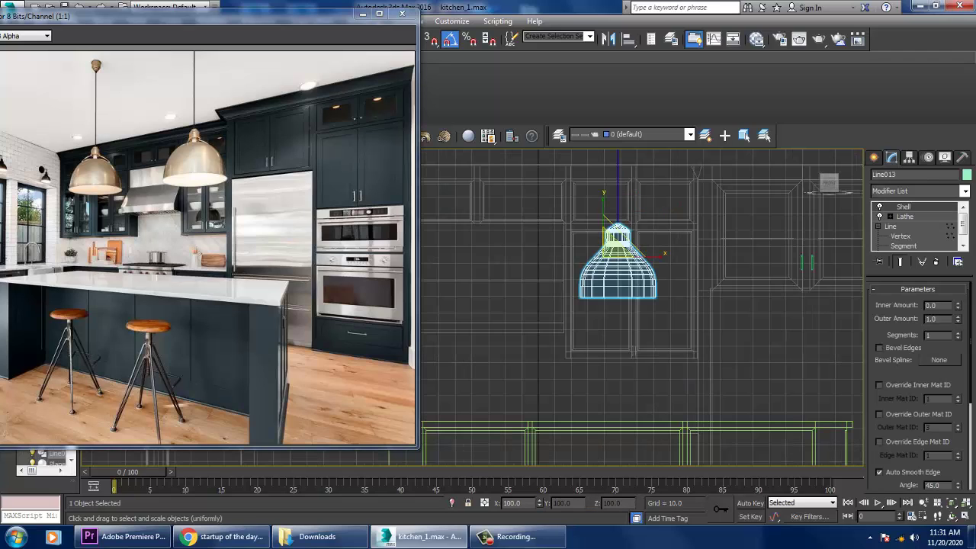
key("w")
scroll(618, 254, "up", 3)
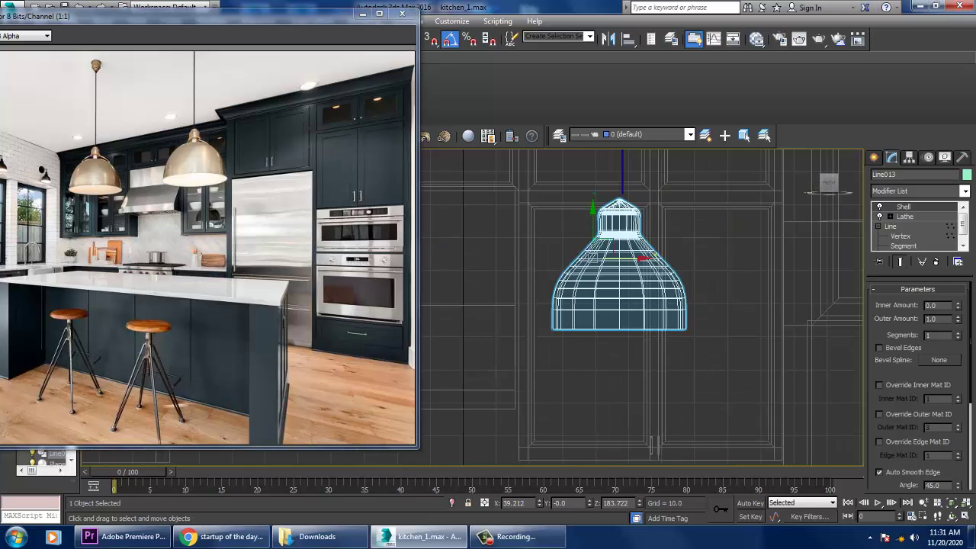
middle_click_drag(643, 257, 643, 330)
Lower the Line012 cord until it meets the top of the lamp shade
left_click(623, 221)
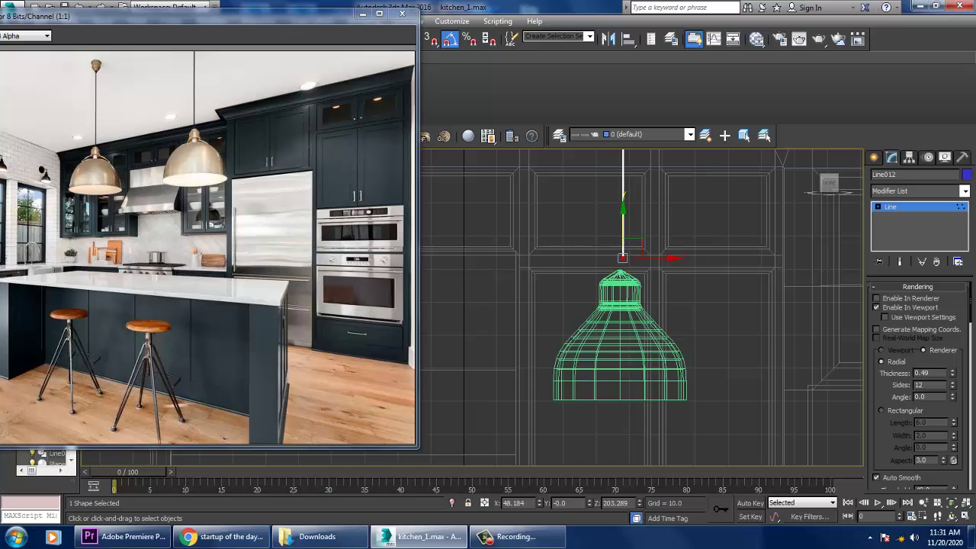
left_click_drag(623, 257, 623, 276)
scroll(665, 233, "down", 3)
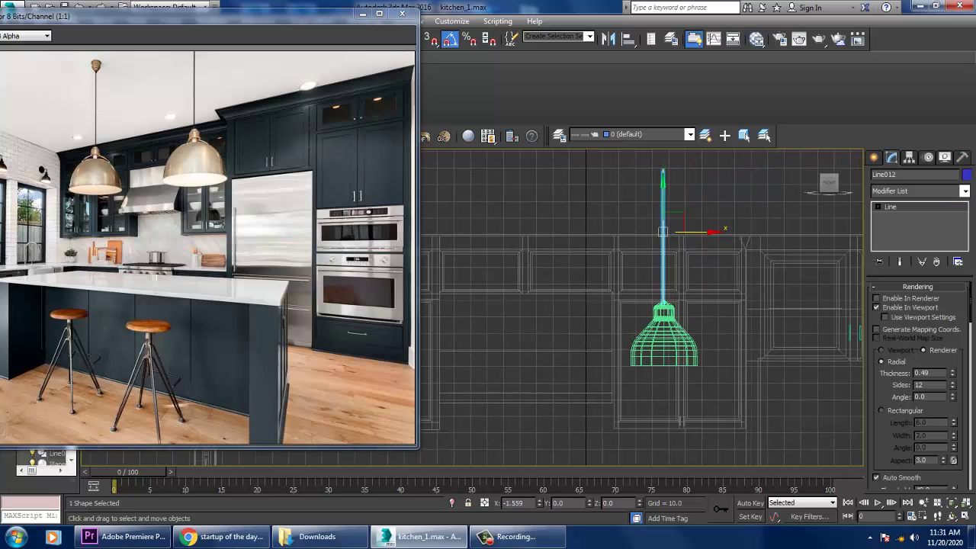
key("alt+w")
key("alt+w")
middle_click_drag(656, 304, 640, 274, "alt")
scroll(640, 305, "up", 3)
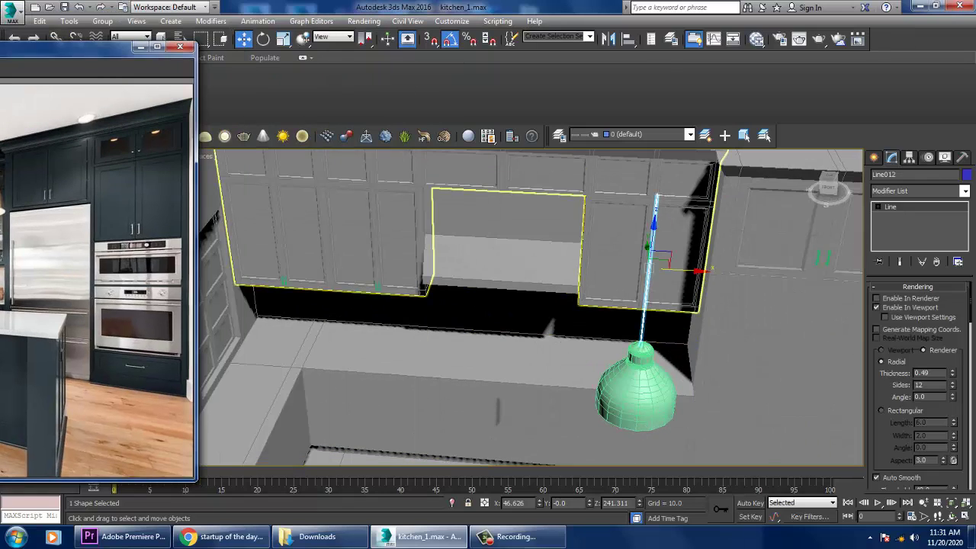
key("alt+w")
key("alt+w")
scroll(318, 221, "down", 3)
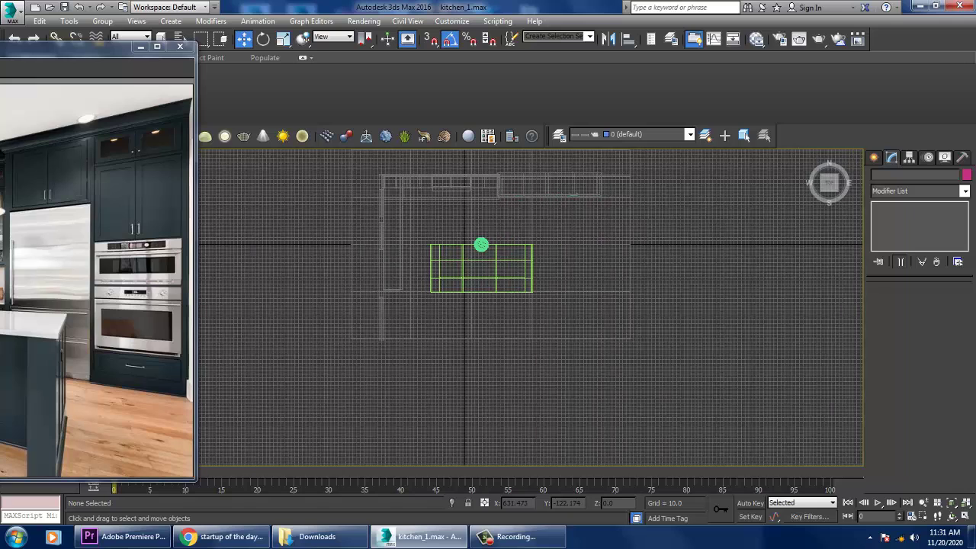
Draw a standard-primitive box, Box010 (455.75 × 711.58 × 8.471), over the kitchen footprint
left_click(873, 157)
left_click(877, 176)
left_click(895, 235)
left_click_drag(377, 174, 634, 337)
key("alt+w")
key("alt+w")
Move Box010 to ceiling height at Z 238.986
scroll(549, 305, "down", 2)
key("r")
key("w")
left_click_drag(547, 241, 545, 248)
middle_click_drag(545, 248, 529, 253, "alt")
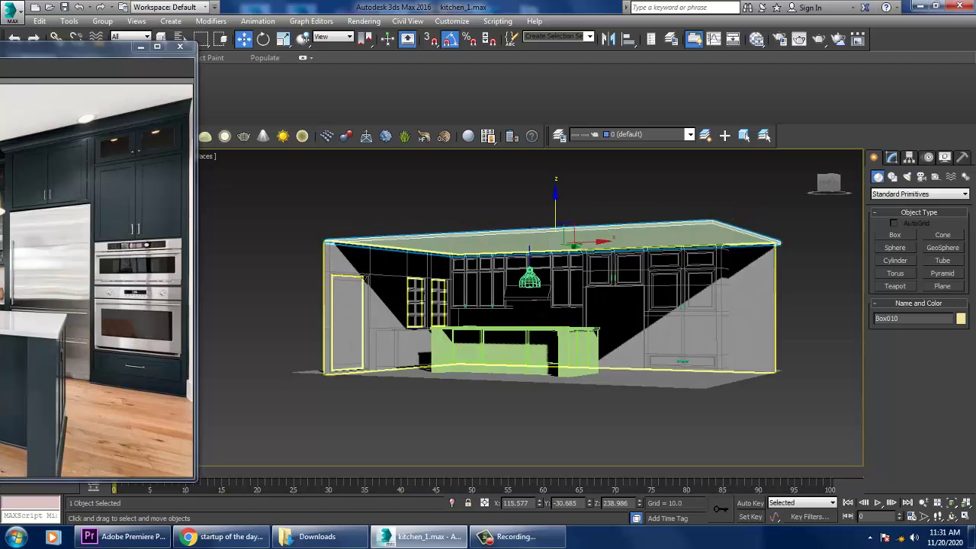
scroll(529, 253, "up", 4)
Select the ceiling box and hide it with Hide Selection
left_click(561, 220)
scroll(561, 222, "up", 2)
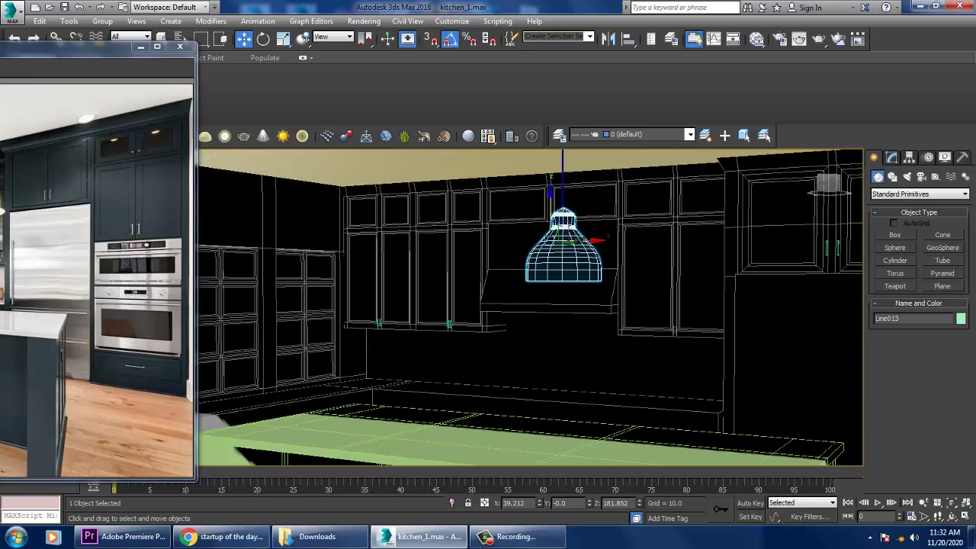
left_click(585, 157)
right_click(585, 156)
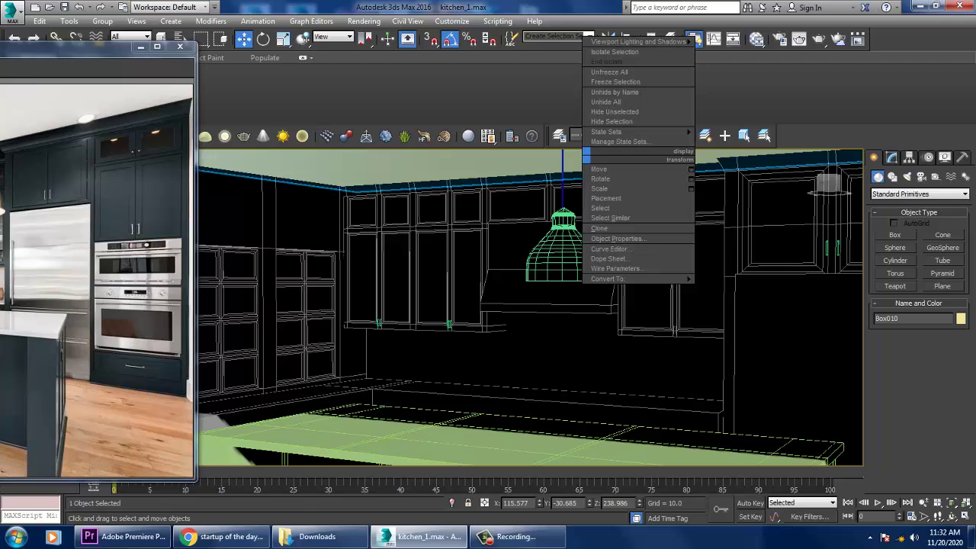
left_click(612, 121)
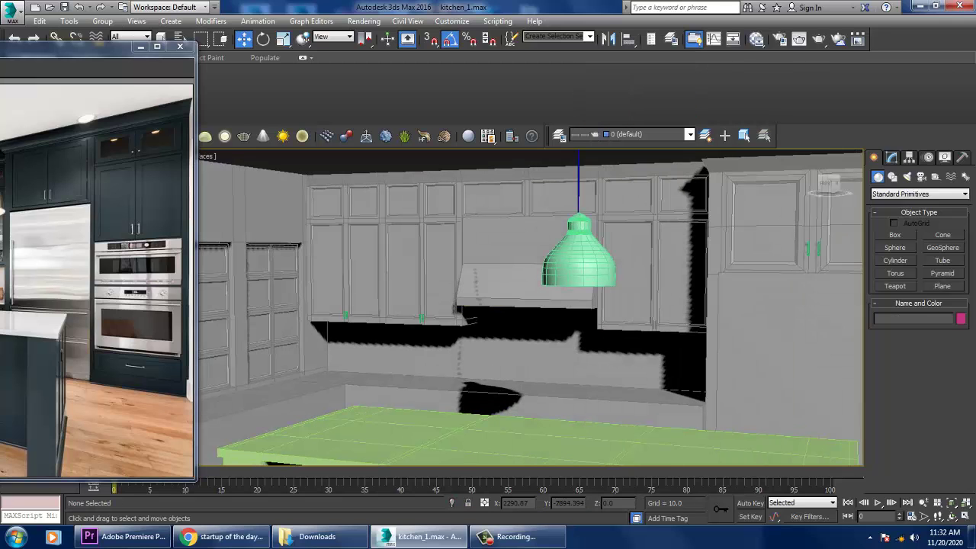
Select the pendant lamp and cord and shift them right along X
left_click(574, 229)
middle_click_drag(573, 229, 562, 229, "alt")
left_click_drag(92, 47, 154, 63)
scroll(561, 308, "down", 5)
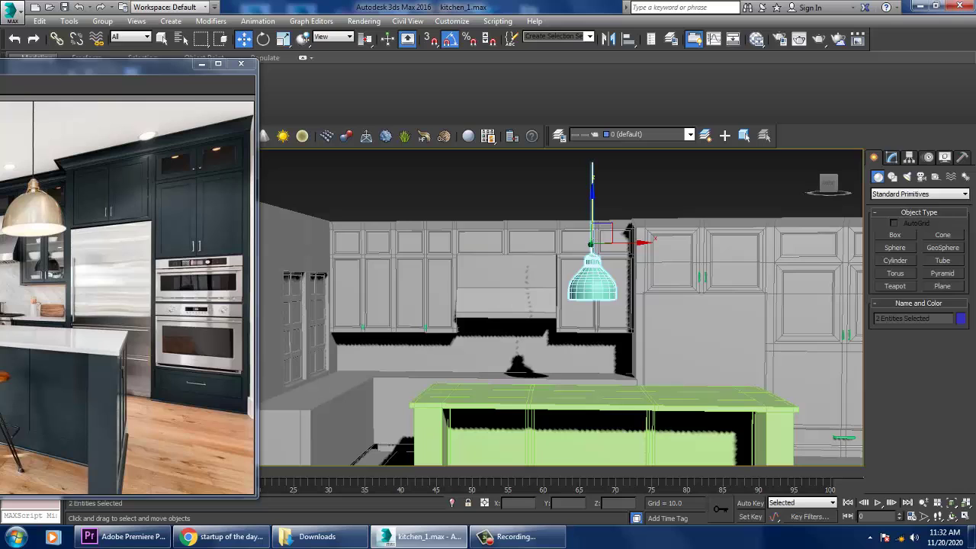
left_click_drag(640, 243, 668, 242)
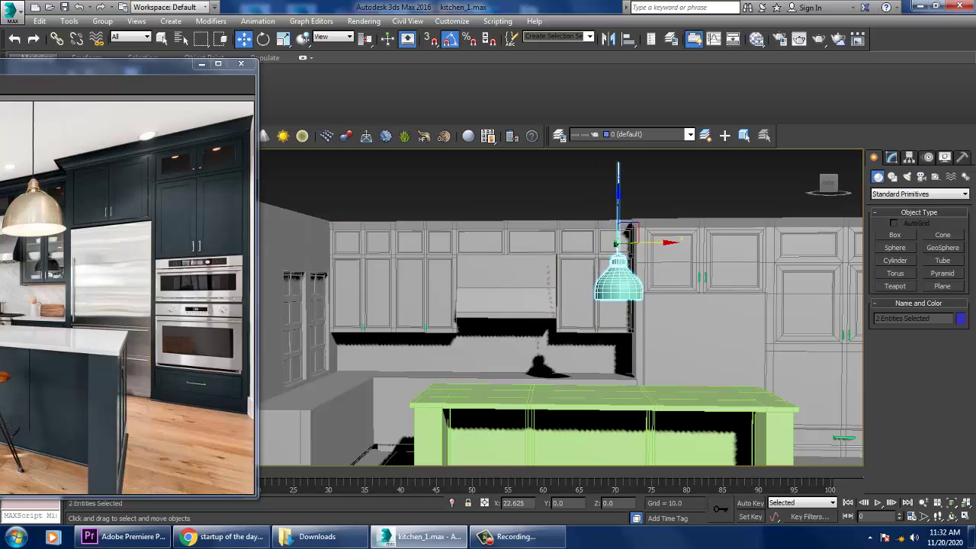
middle_click_drag(668, 242, 690, 248, "alt")
Clone the lamp and cord to the left as a copy, then select all objects
left_click_drag(641, 242, 507, 242, "shift")
left_click(420, 227)
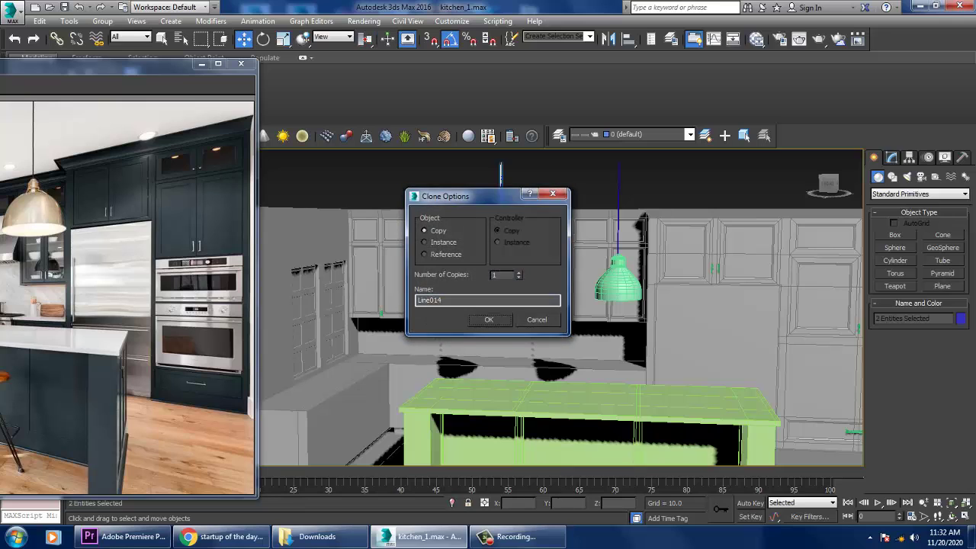
left_click(486, 318)
scroll(486, 318, "down", 5)
key("ctrl+a")
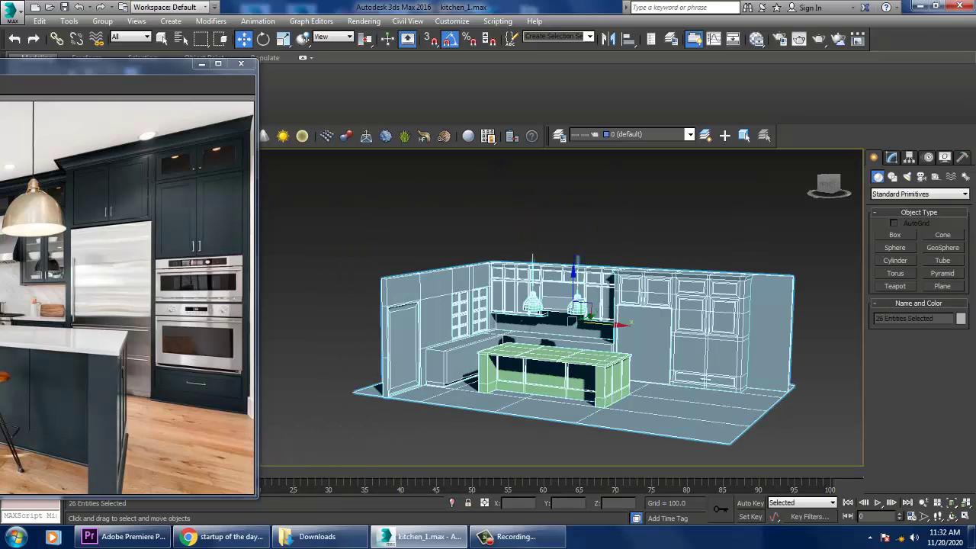
Set every object's colour to grey, then deselect all
left_click(960, 317)
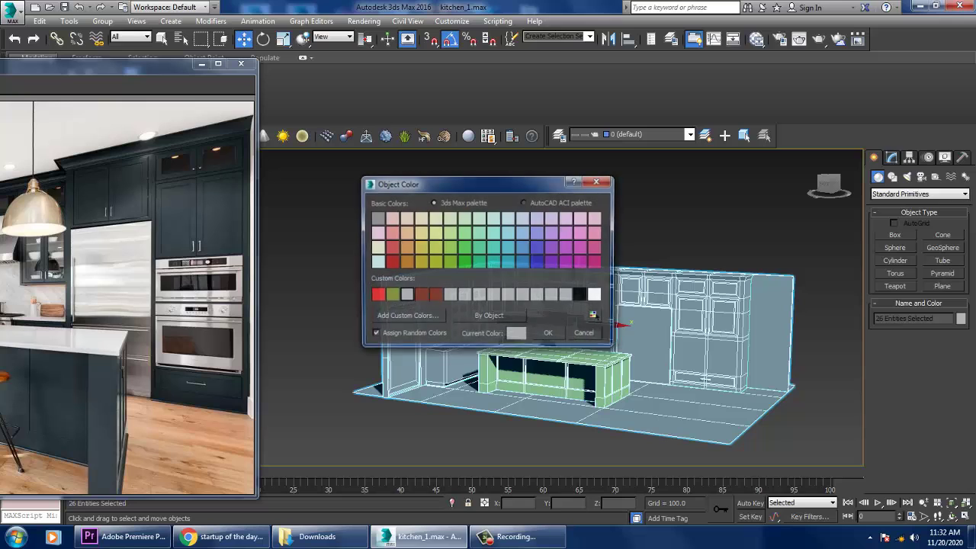
left_click(549, 334)
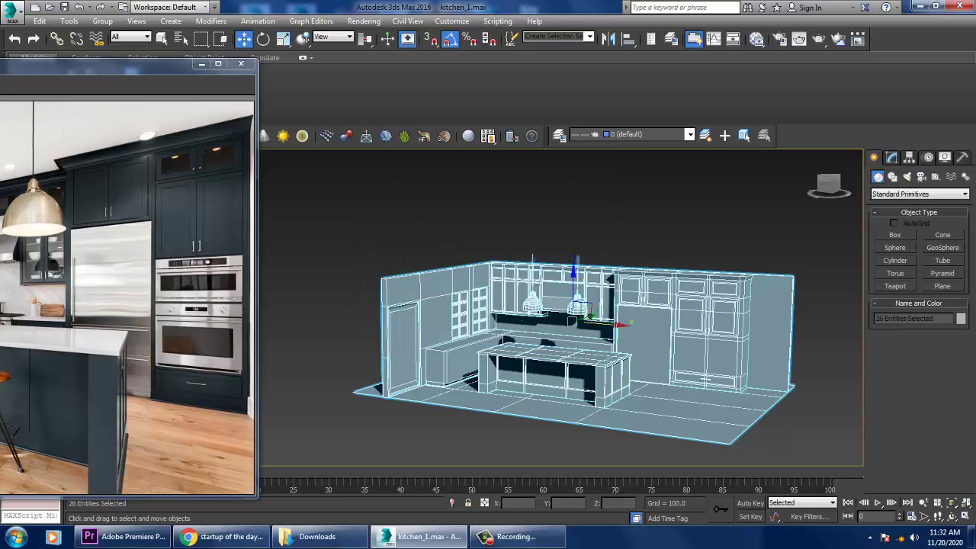
key("ctrl+d")
Move and enlarge the kitchen reference photo window beside the viewport
scroll(599, 315, "up", 5)
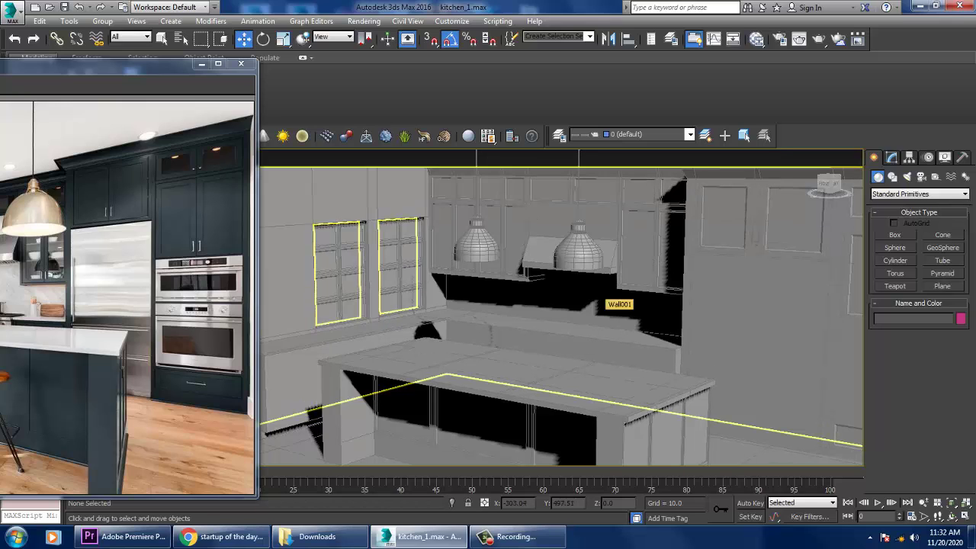
left_click_drag(106, 64, 122, 61)
left_click_drag(272, 56, 526, 25)
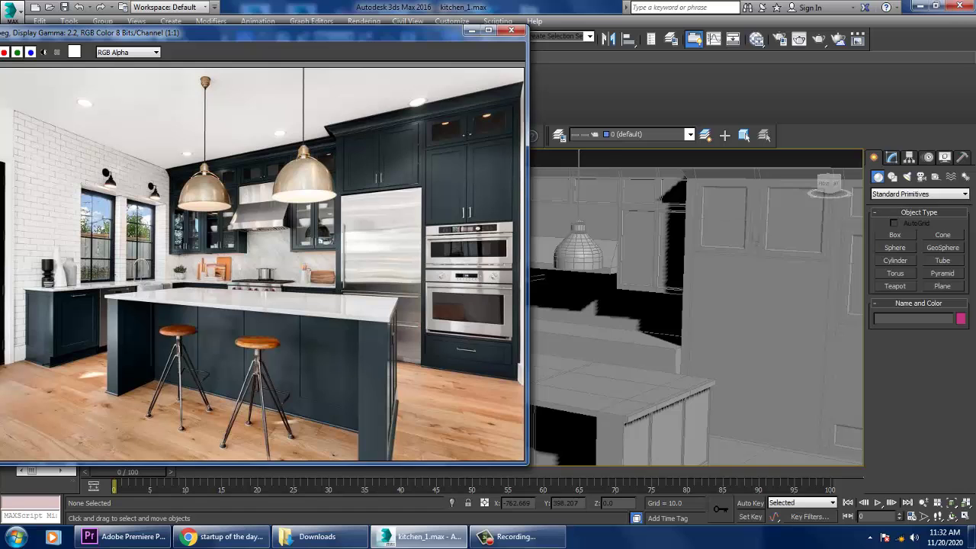
middle_click_drag(686, 305, 785, 305, "alt")
Select the Box004 counter block and use Swift Loop to add vertical loops across its front
left_click(686, 366)
key("z")
middle_click_drag(693, 305, 740, 267, "alt")
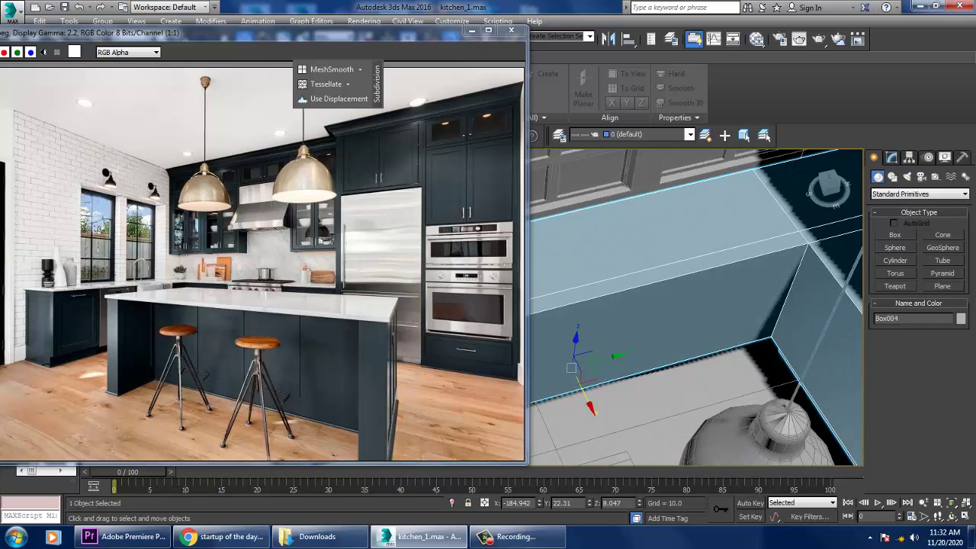
left_click_drag(305, 31, 169, 52)
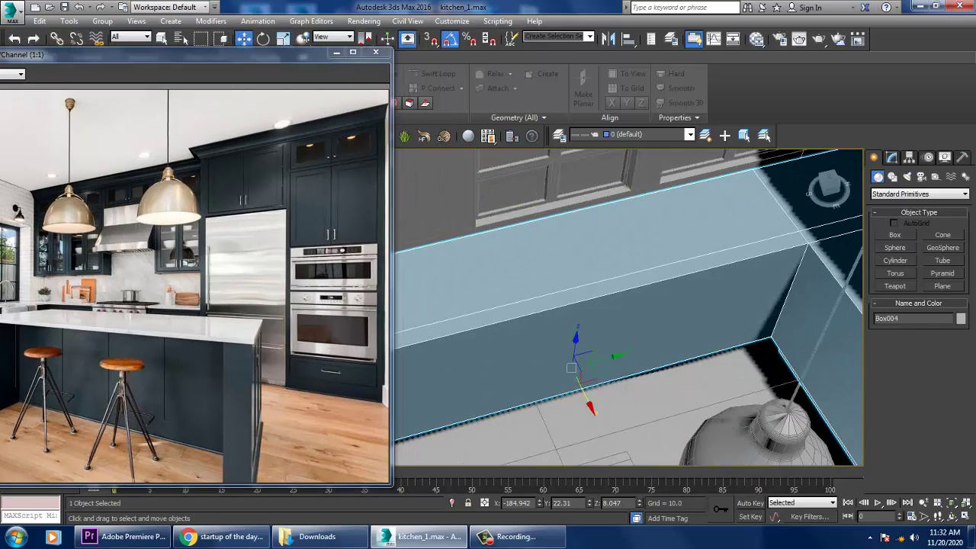
left_click(891, 157)
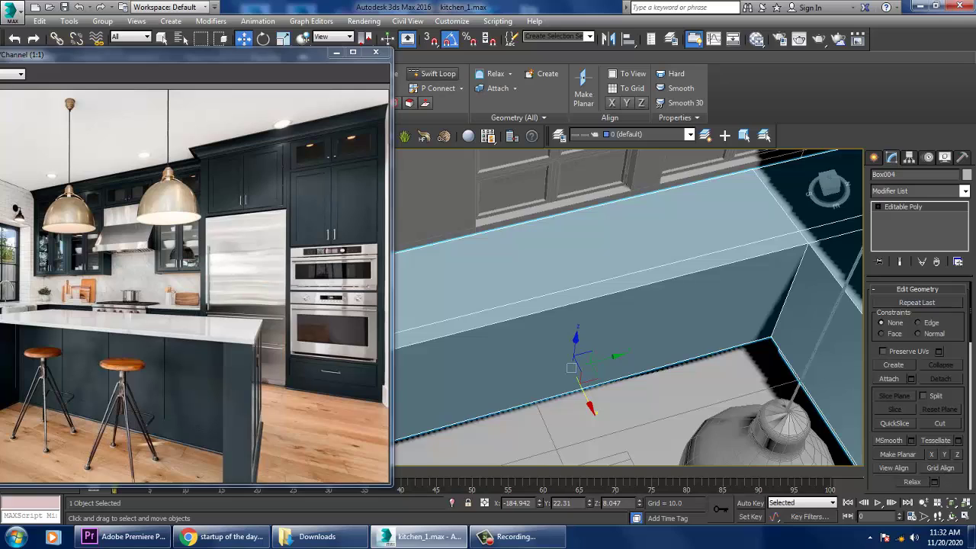
left_click(432, 74)
middle_click_drag(671, 320, 721, 357, "alt")
left_click_drag(191, 54, 275, 29)
mouse_move(606, 462)
middle_mouse_down("alt")
mouse_move(701, 271)
mouse_move(772, 177)
mouse_move(728, 242)
middle_mouse_up("alt")
Inset the four door polygons By Polygon with an amount of 4.625
key("4")
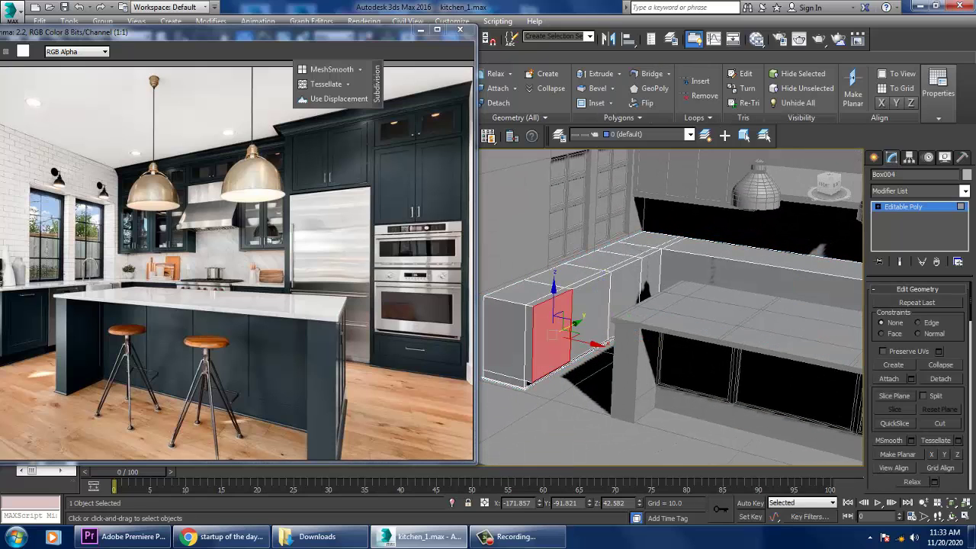
middle_click_drag(728, 243, 717, 251, "alt")
scroll(919, 385, "down", 3)
scroll(918, 385, "down", 5)
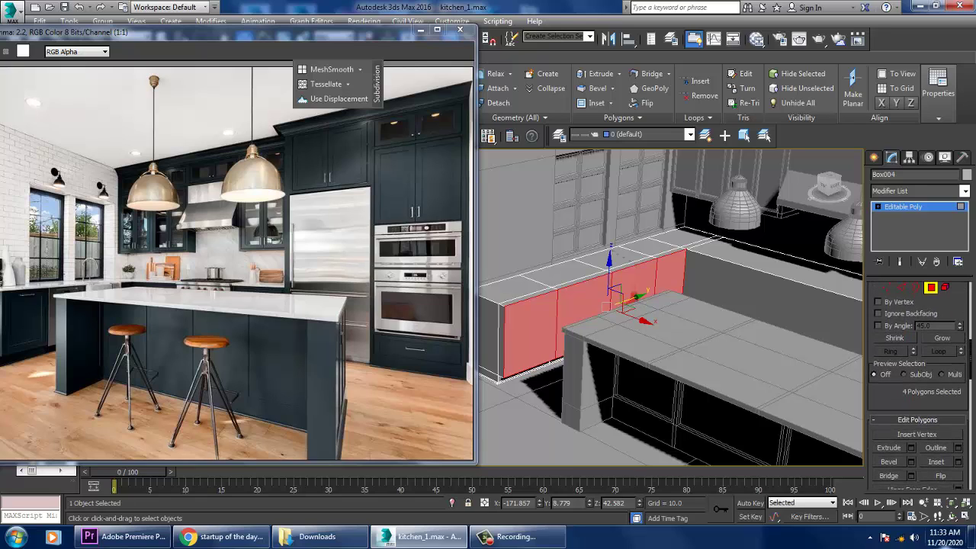
left_click(911, 462)
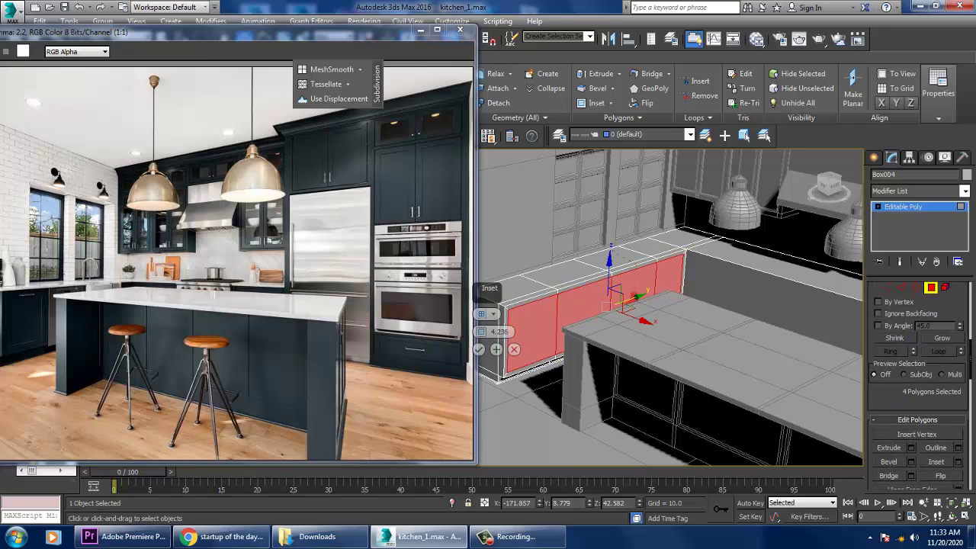
left_click(487, 313)
left_click(509, 337)
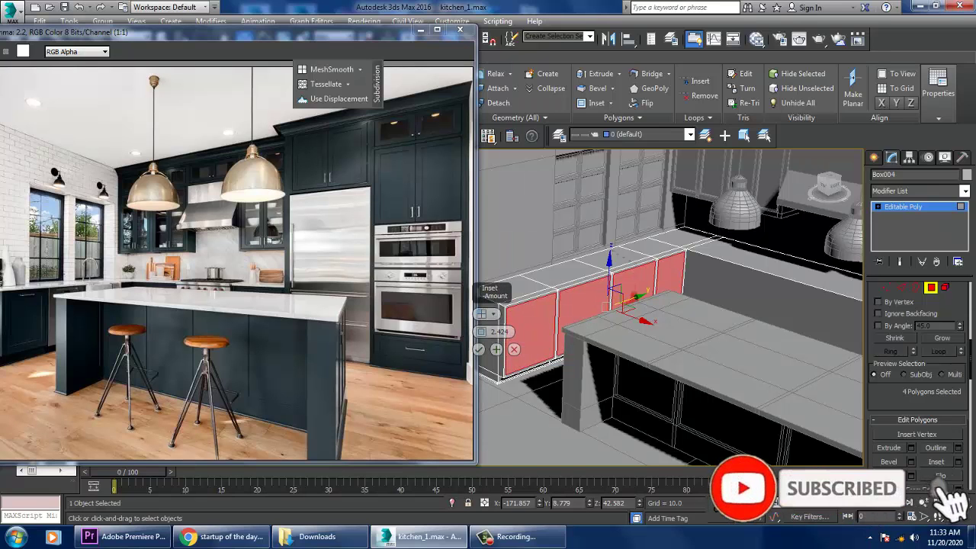
key("Escape")
scroll(594, 320, "up", 3)
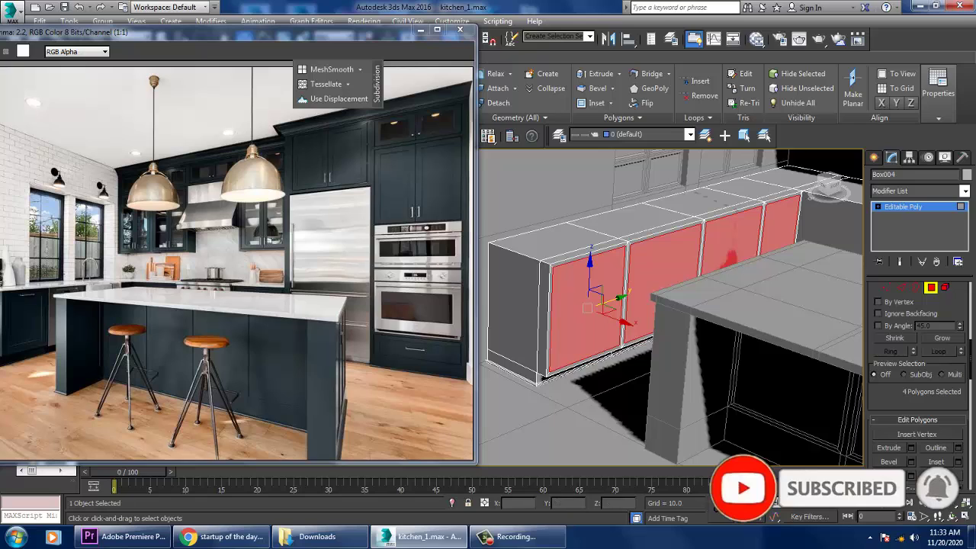
left_click(959, 462)
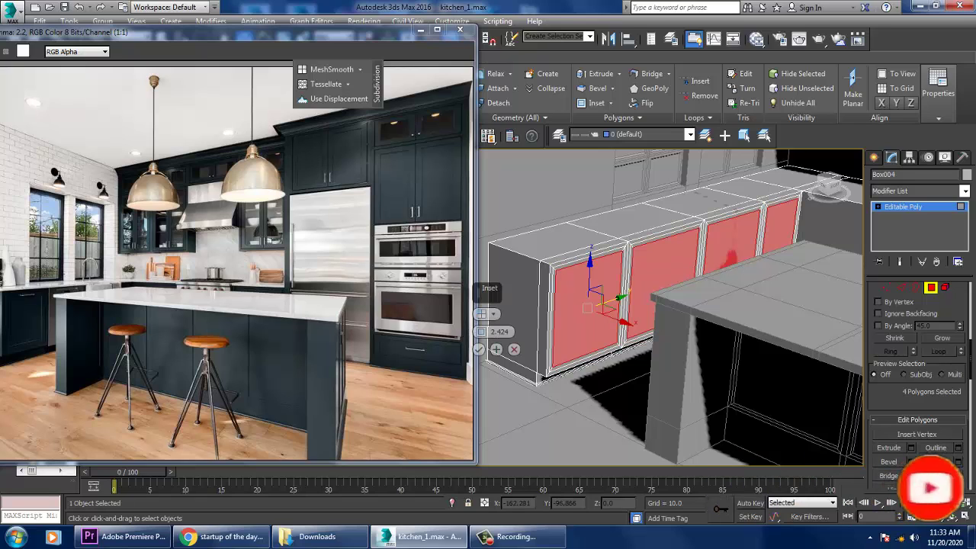
left_click_drag(479, 331, 478, 321)
left_click(478, 348)
Extrude the inset door panels by about -1.133 to recess them
middle_click_drag(533, 320, 625, 305, "alt")
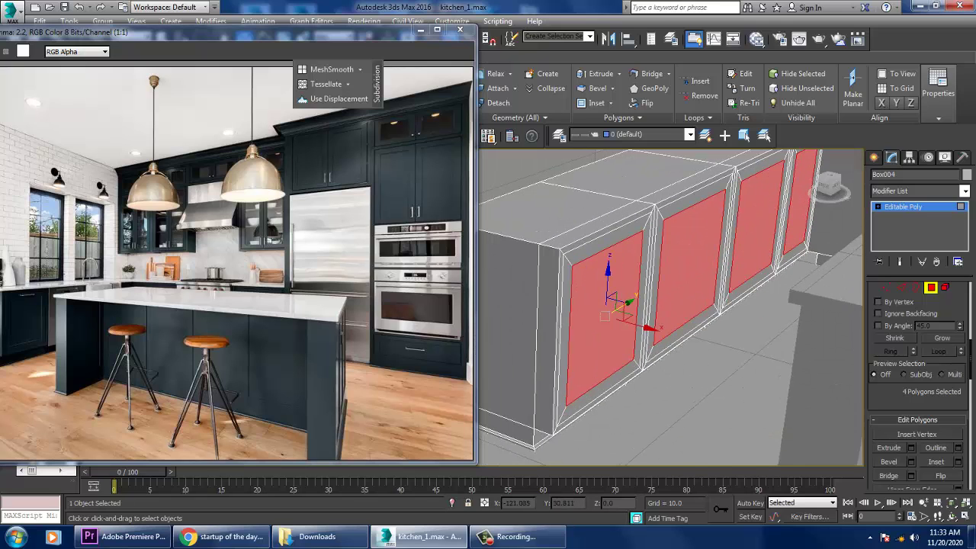
left_click(911, 448)
left_click_drag(481, 331, 481, 358)
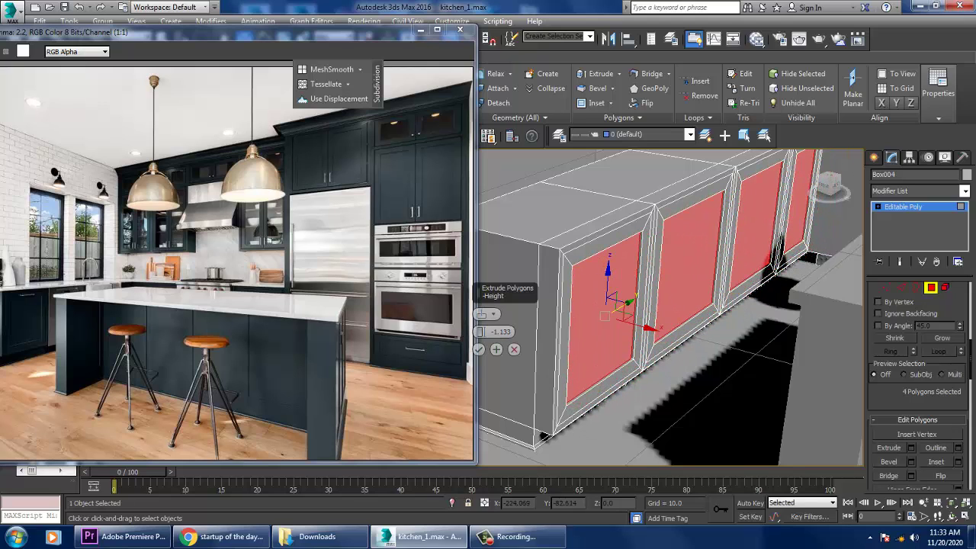
left_click(479, 349)
middle_click_drag(534, 327, 595, 290, "alt")
Exit polygon sub-object mode and select the cabinet handle Line002
key("4")
scroll(595, 290, "down", 2)
scroll(595, 290, "up", 1)
scroll(663, 275, "down", 6)
middle_click_drag(663, 275, 702, 309)
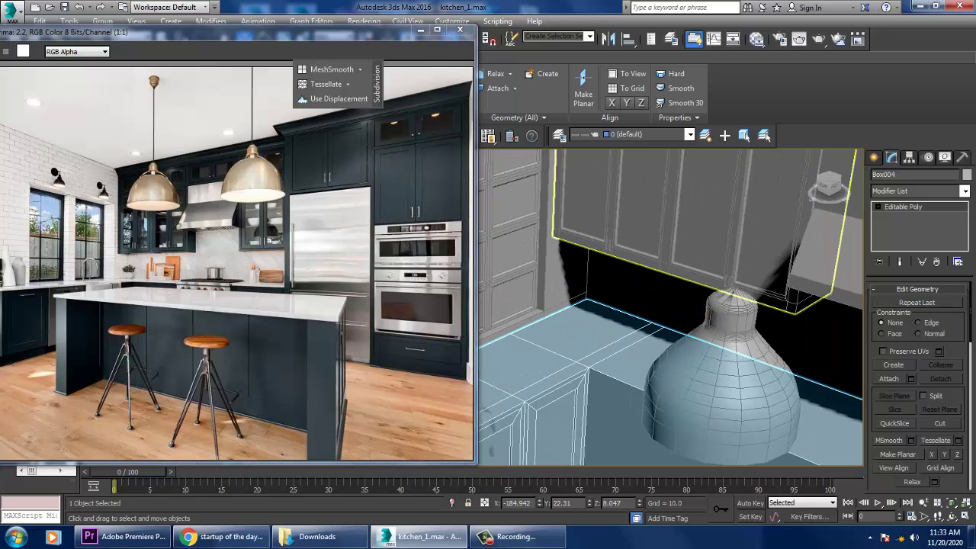
left_click(610, 244)
Shift-drag a copy of the handle to create Line016 against the upper cabinet doors
middle_click_drag(610, 244, 638, 214)
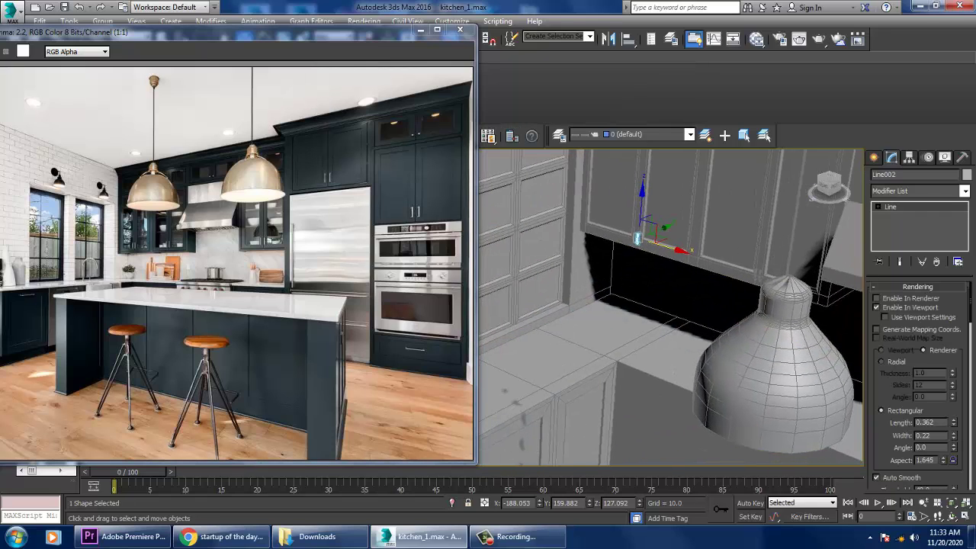
scroll(641, 244, "down", 2)
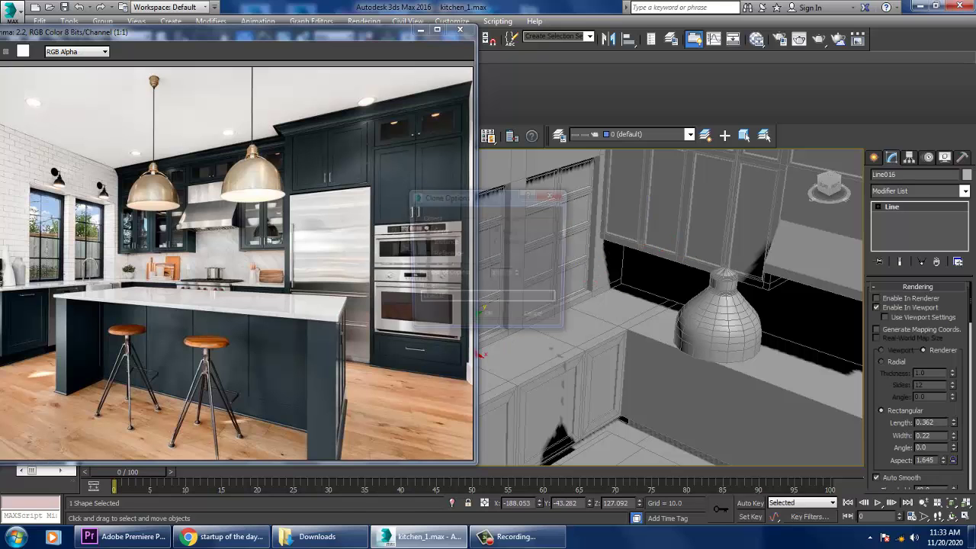
left_click(483, 318)
scroll(616, 281, "up", 3)
mouse_move(692, 229)
middle_mouse_down("alt")
mouse_move(693, 282)
mouse_move(697, 230)
middle_mouse_up("alt")
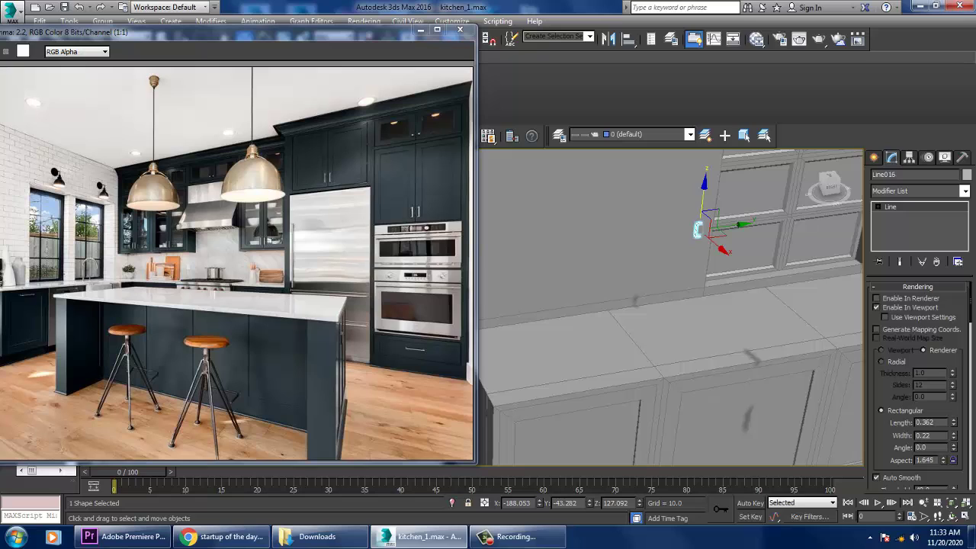